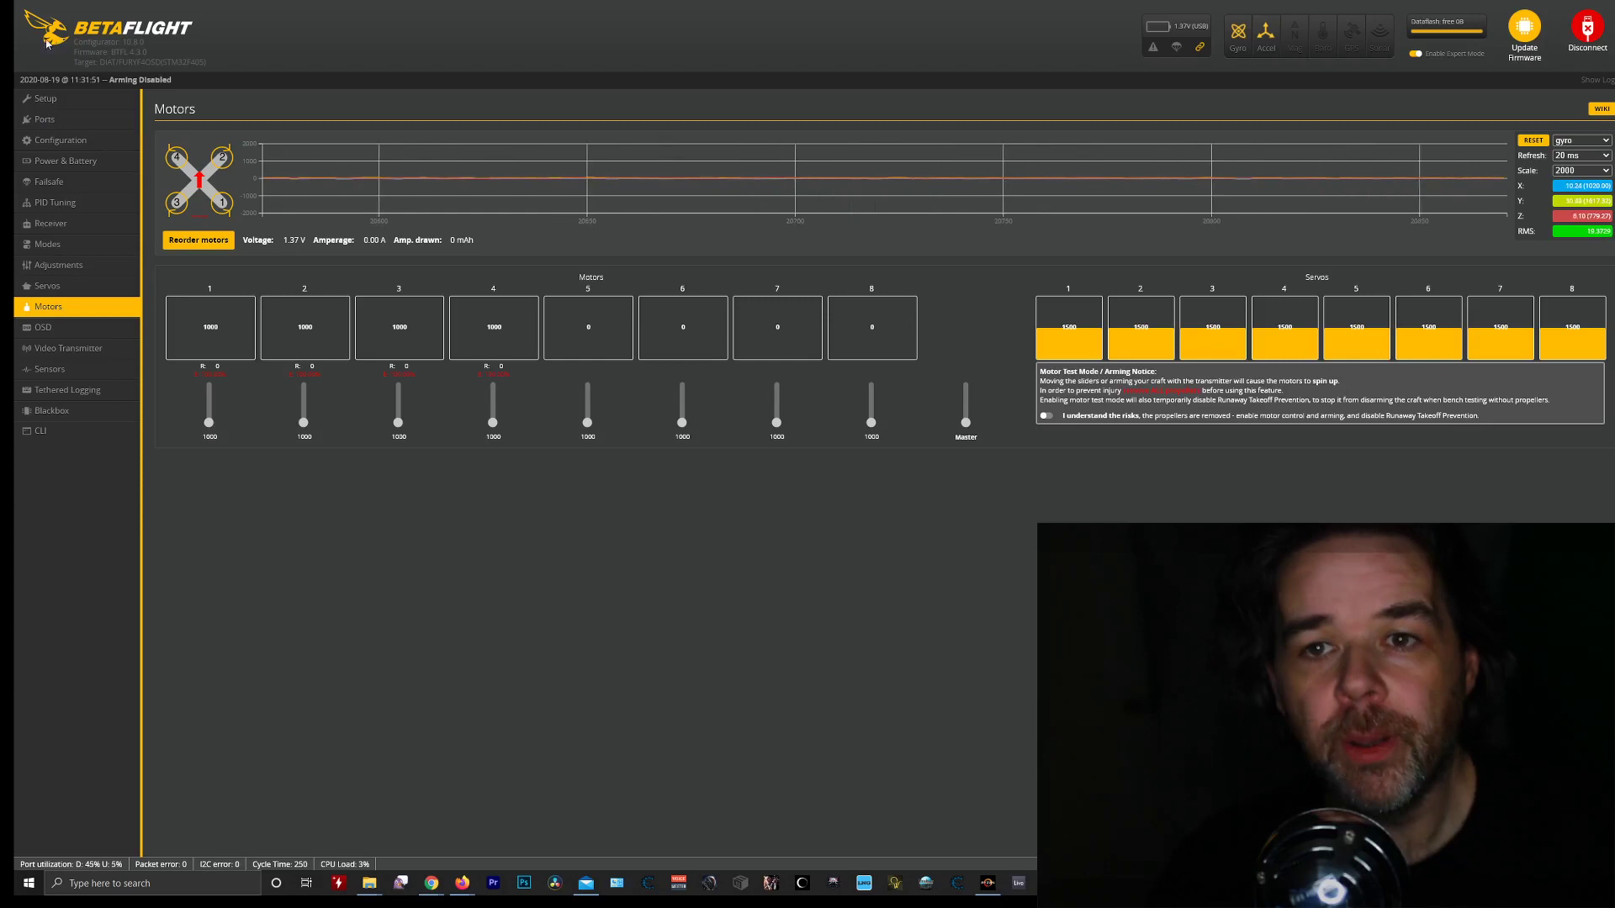
Open the Configuration page to review the DSHOT300 protocol and Bidirectional DShot settings.
click(54, 139)
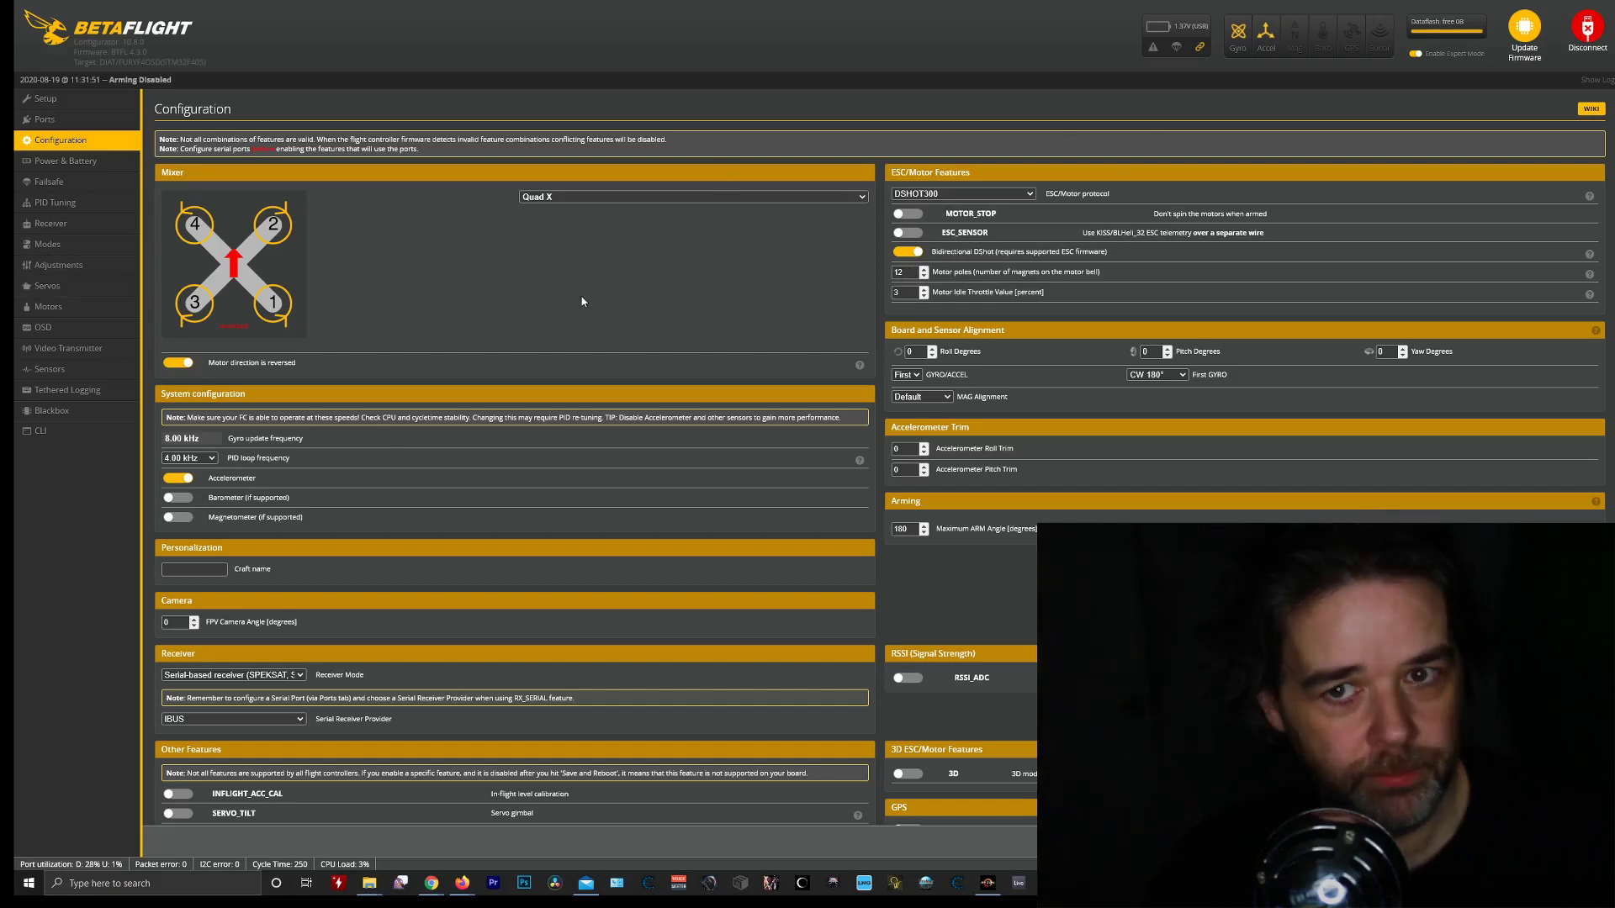
Return to the Motors page, showing 14.84 V battery and motors 1–4 telemetry.
click(57, 307)
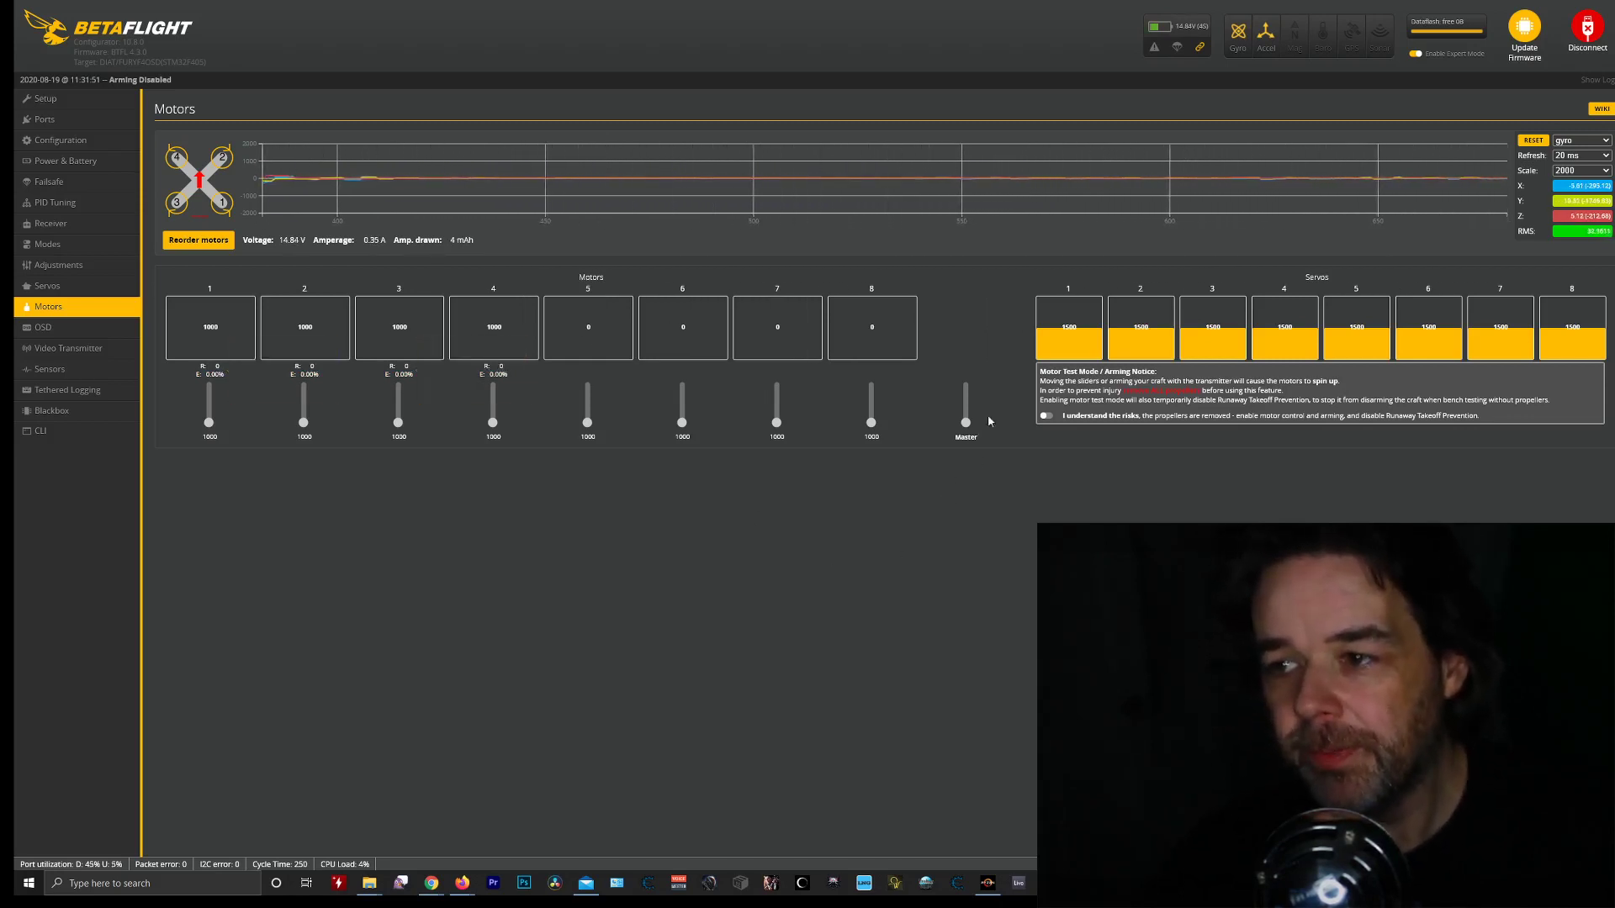
Turn on the 'I understand the risks' toggle to enable motor test mode.
click(1046, 416)
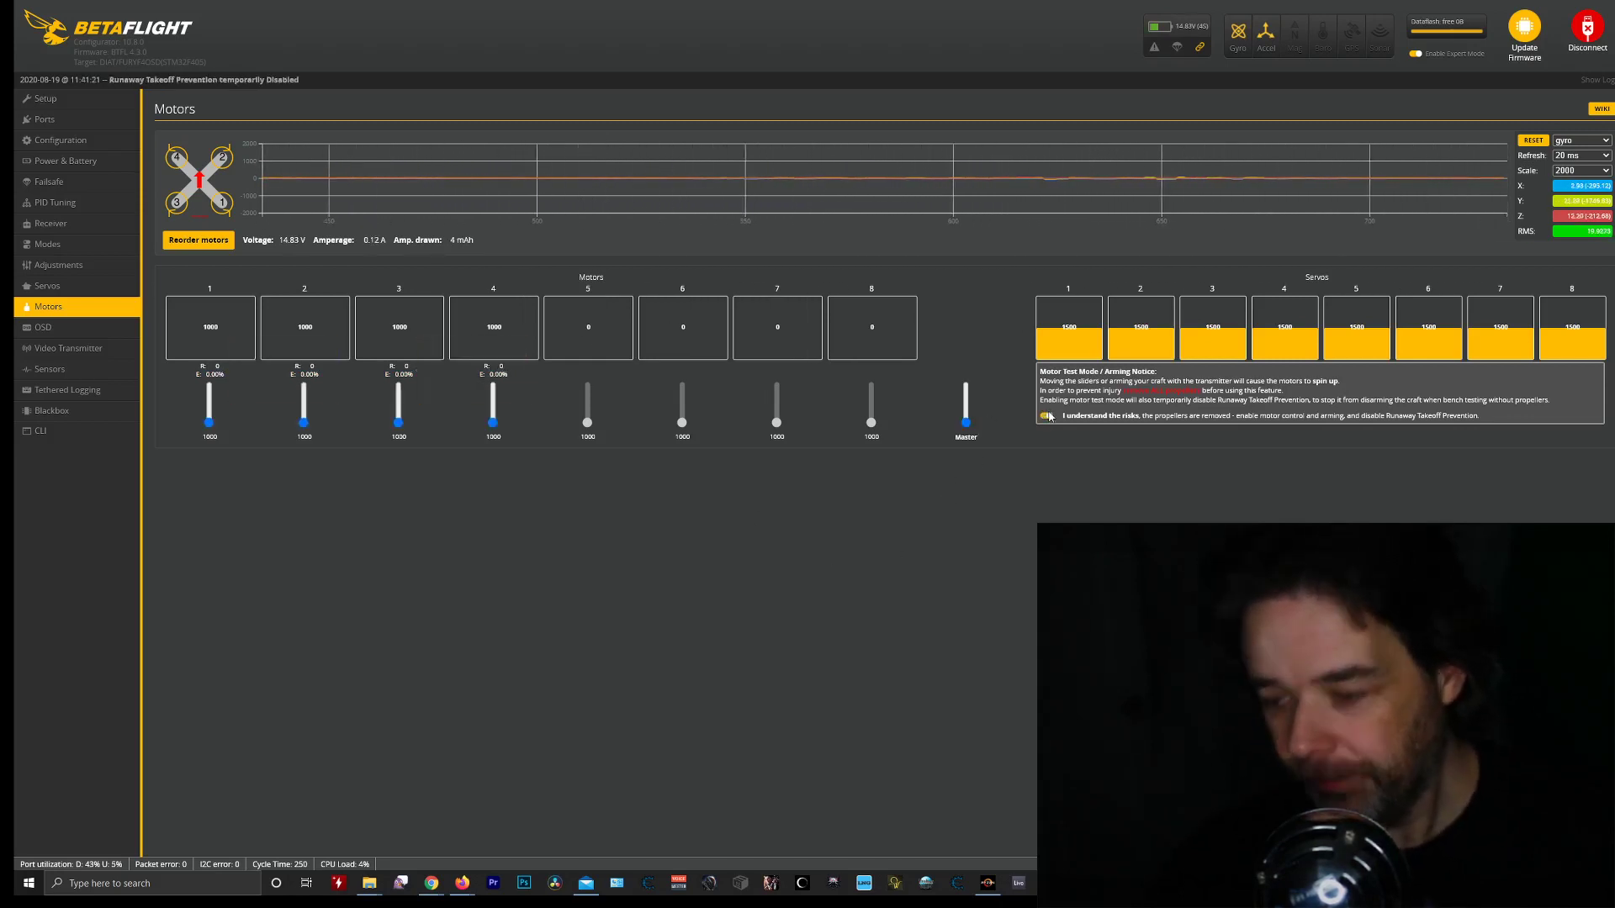
Run Reorder motors, marking rear-left, front-left, front-right, rear-right in turn, and save the order.
click(198, 241)
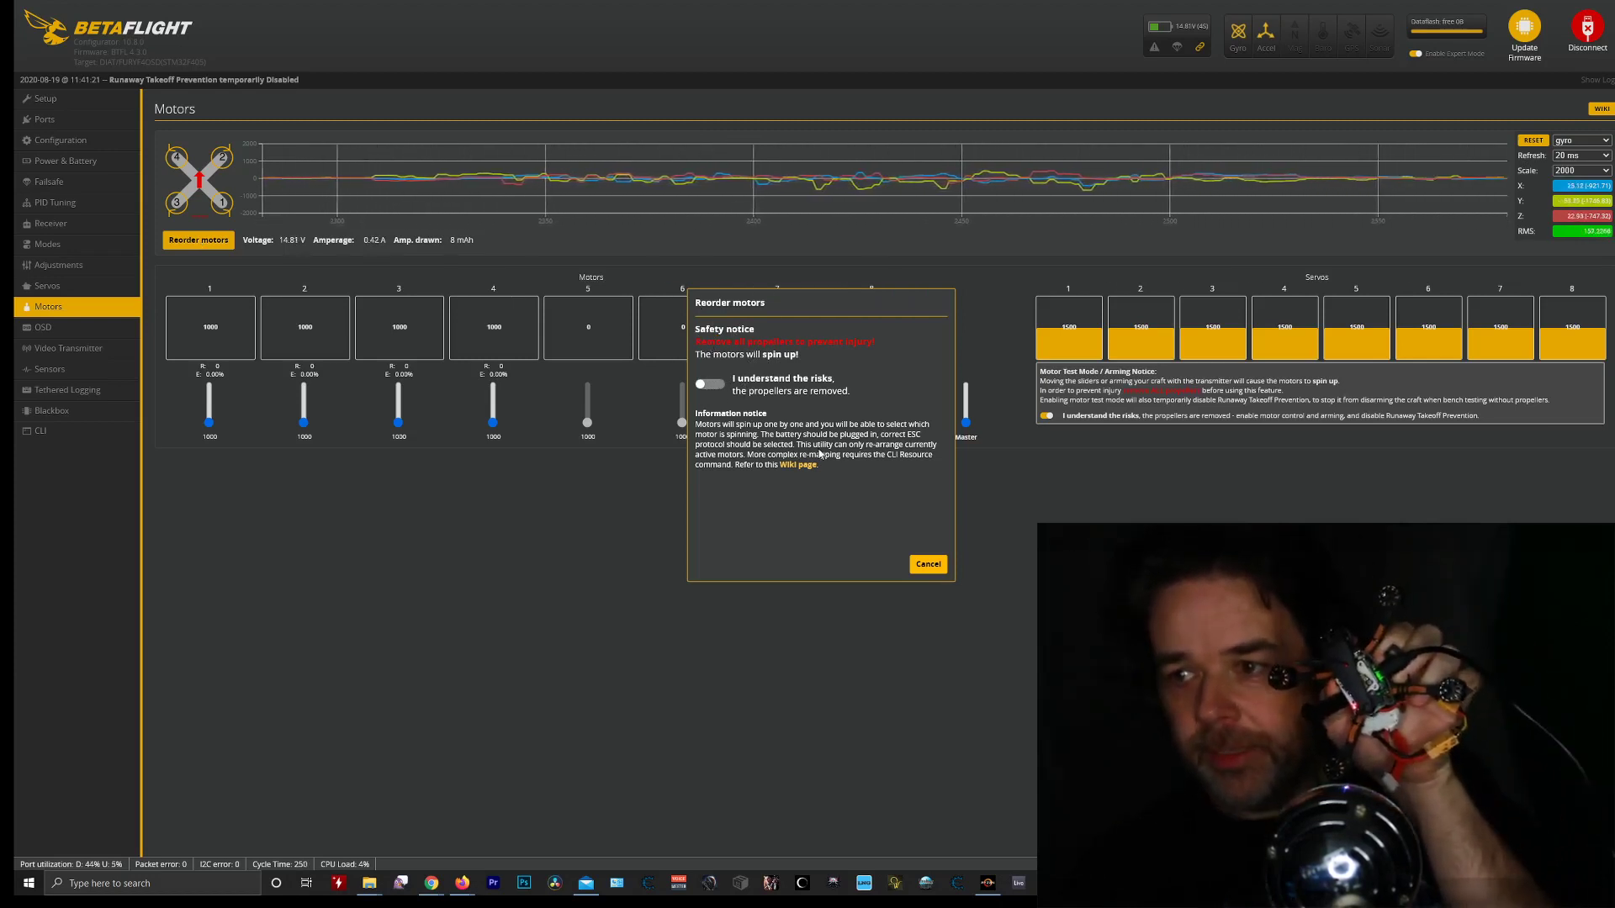
click(709, 384)
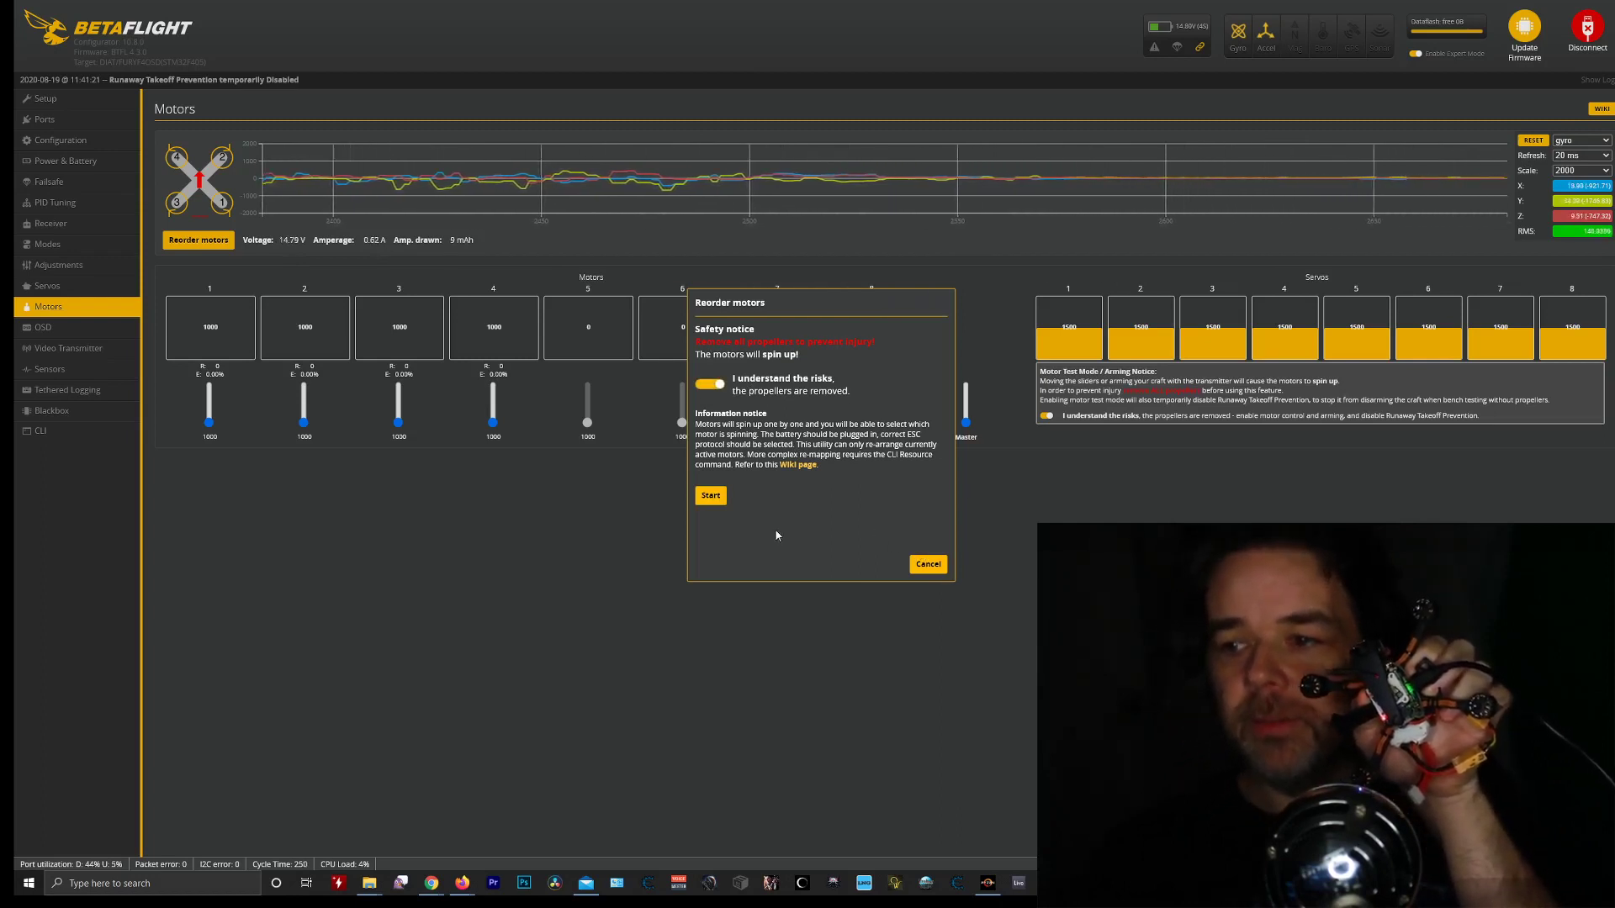
click(711, 495)
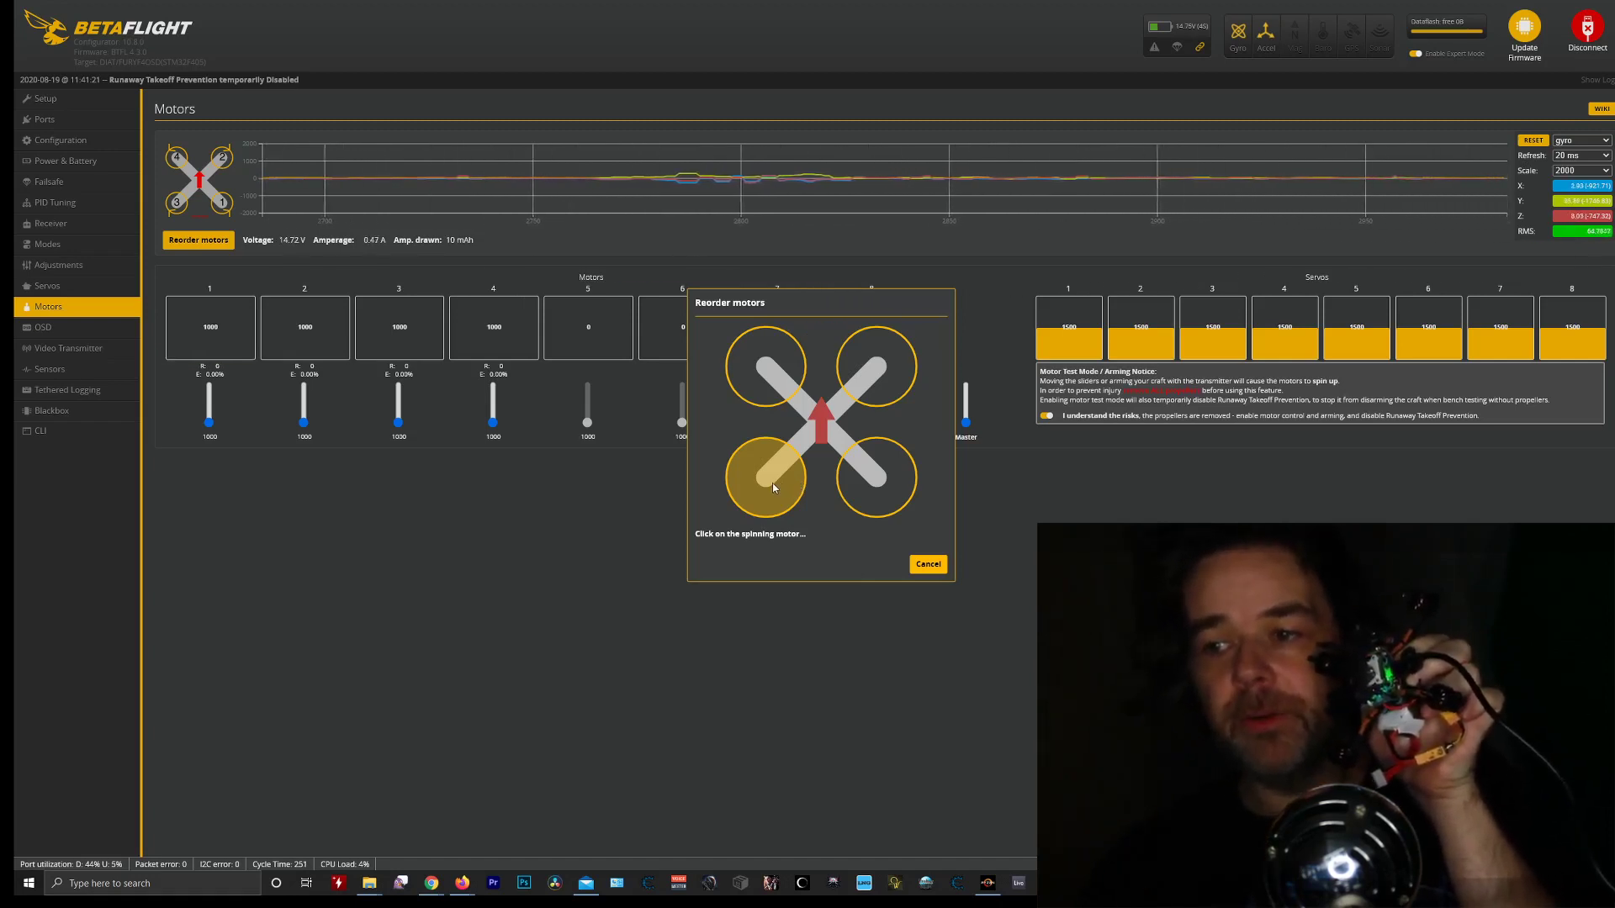
click(773, 486)
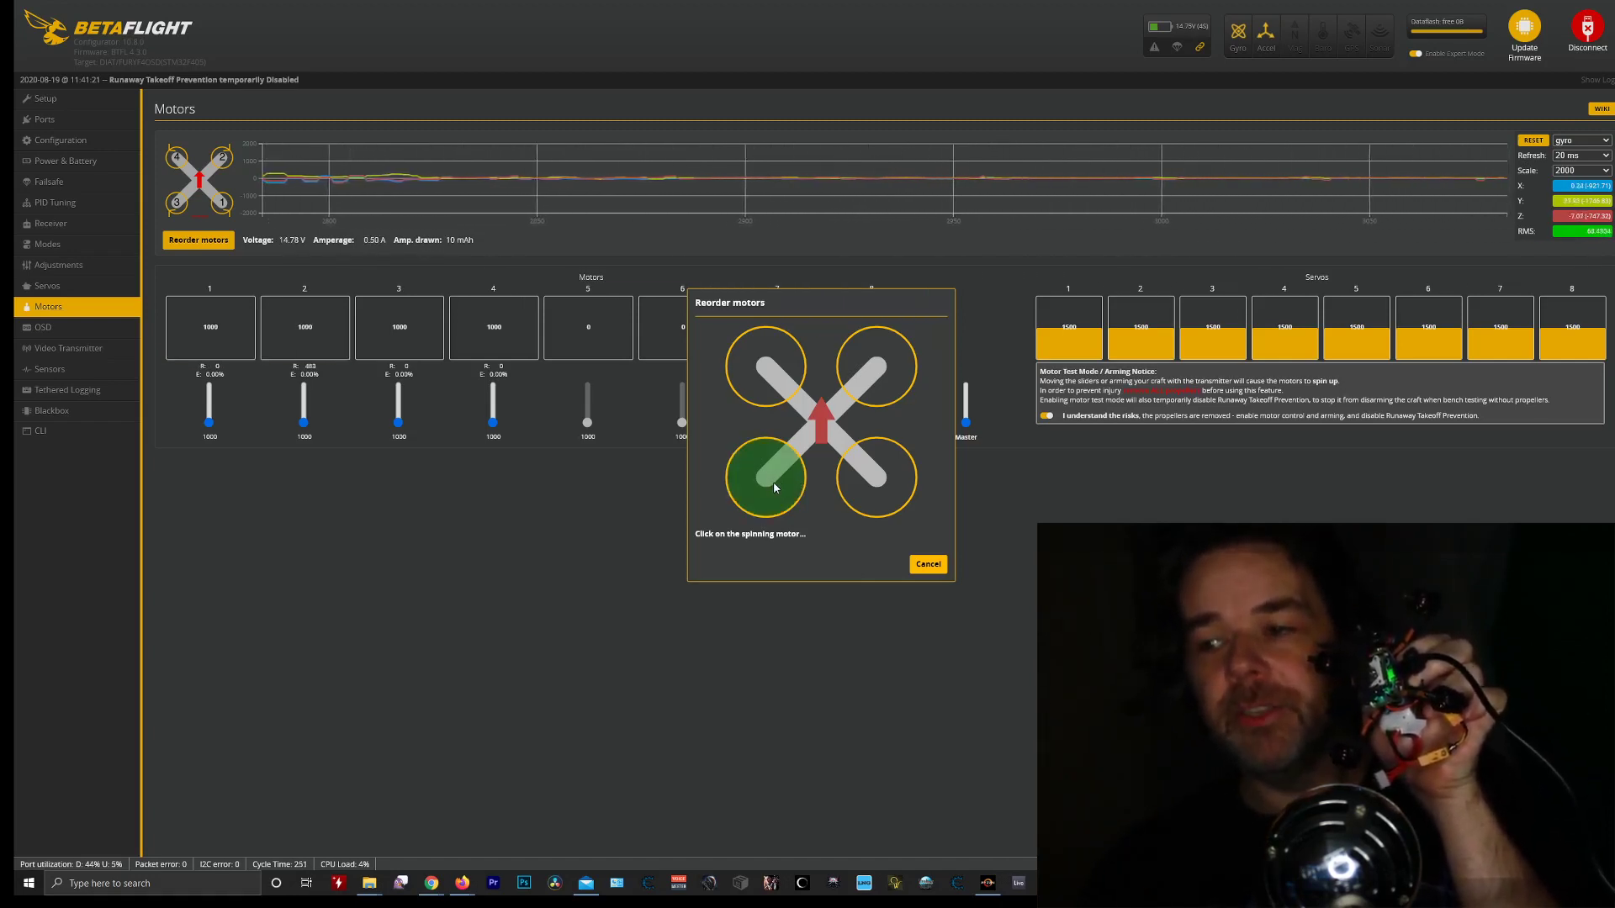
click(772, 383)
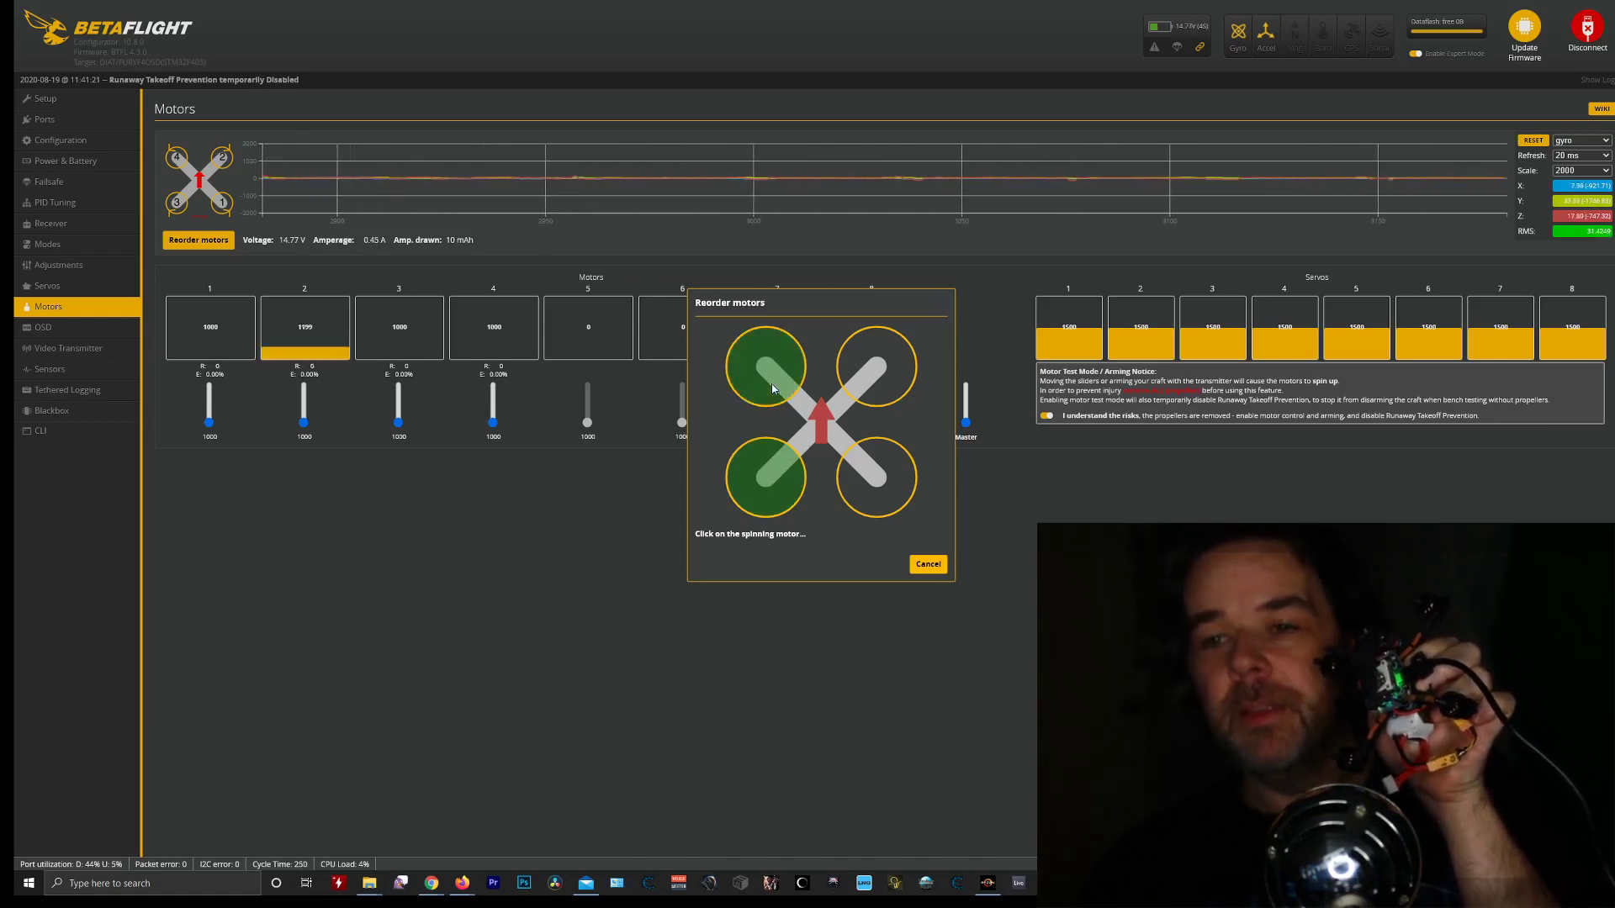
click(878, 373)
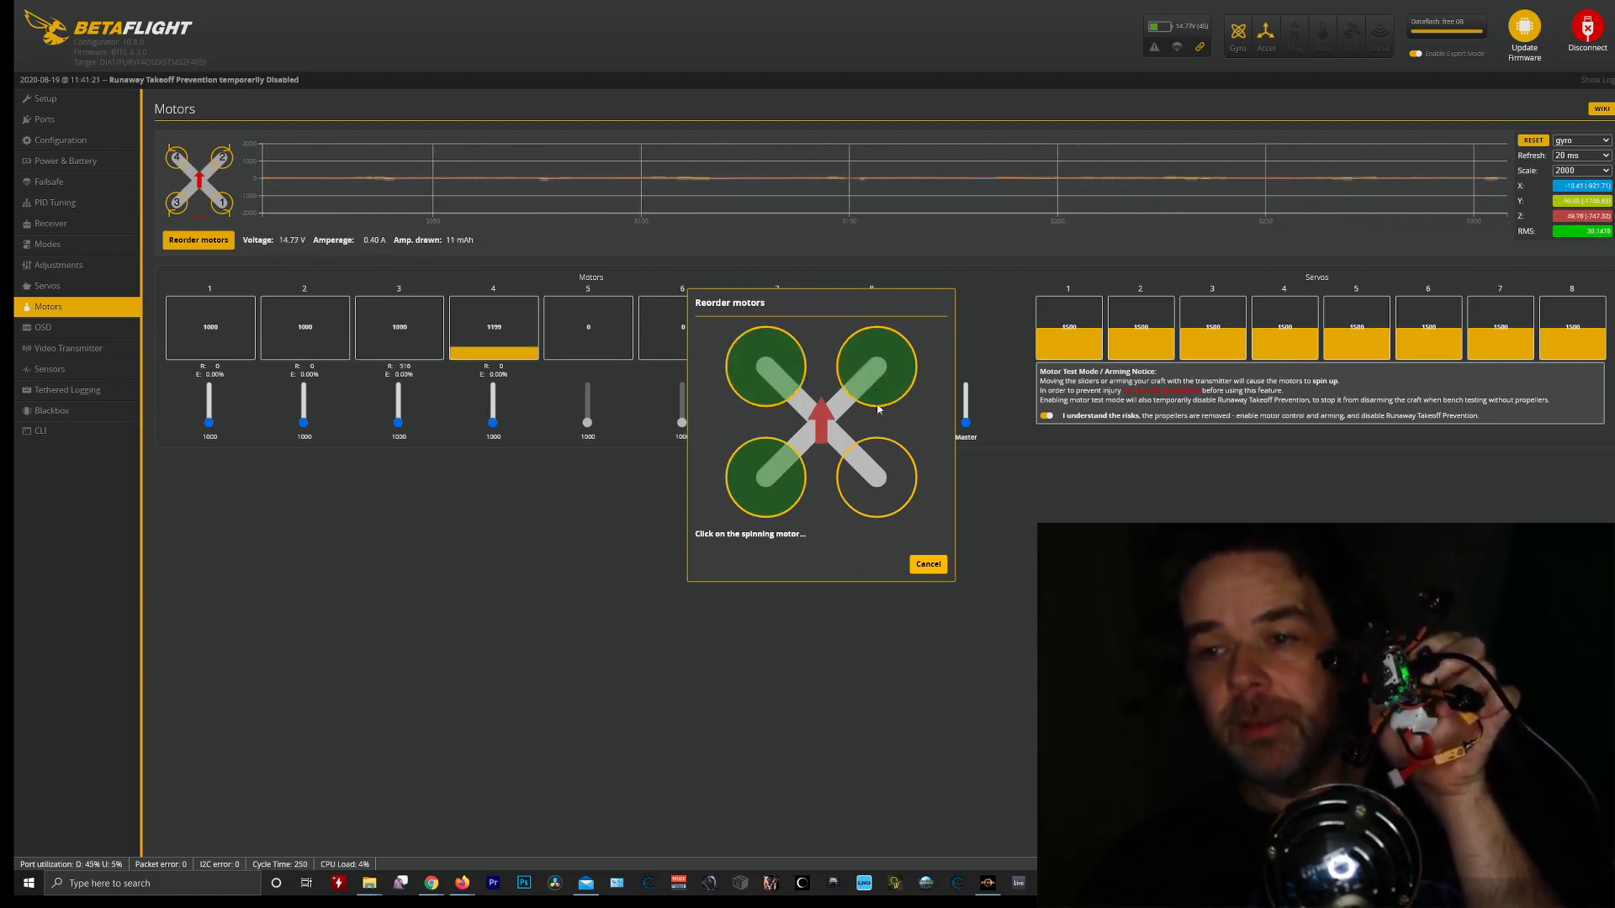
click(878, 469)
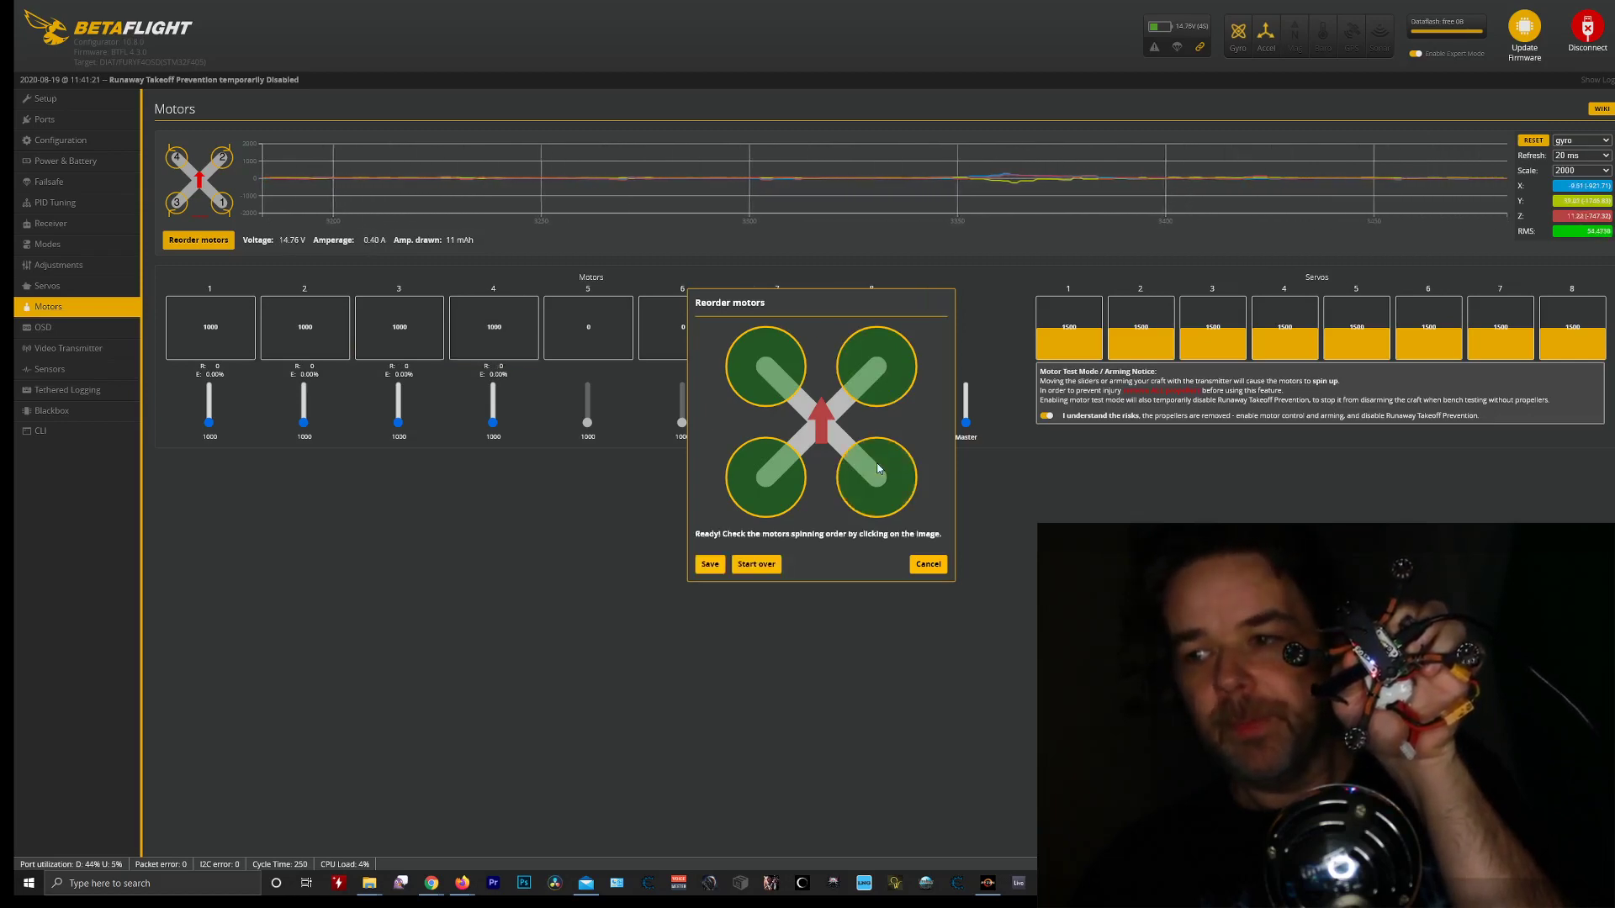
click(709, 564)
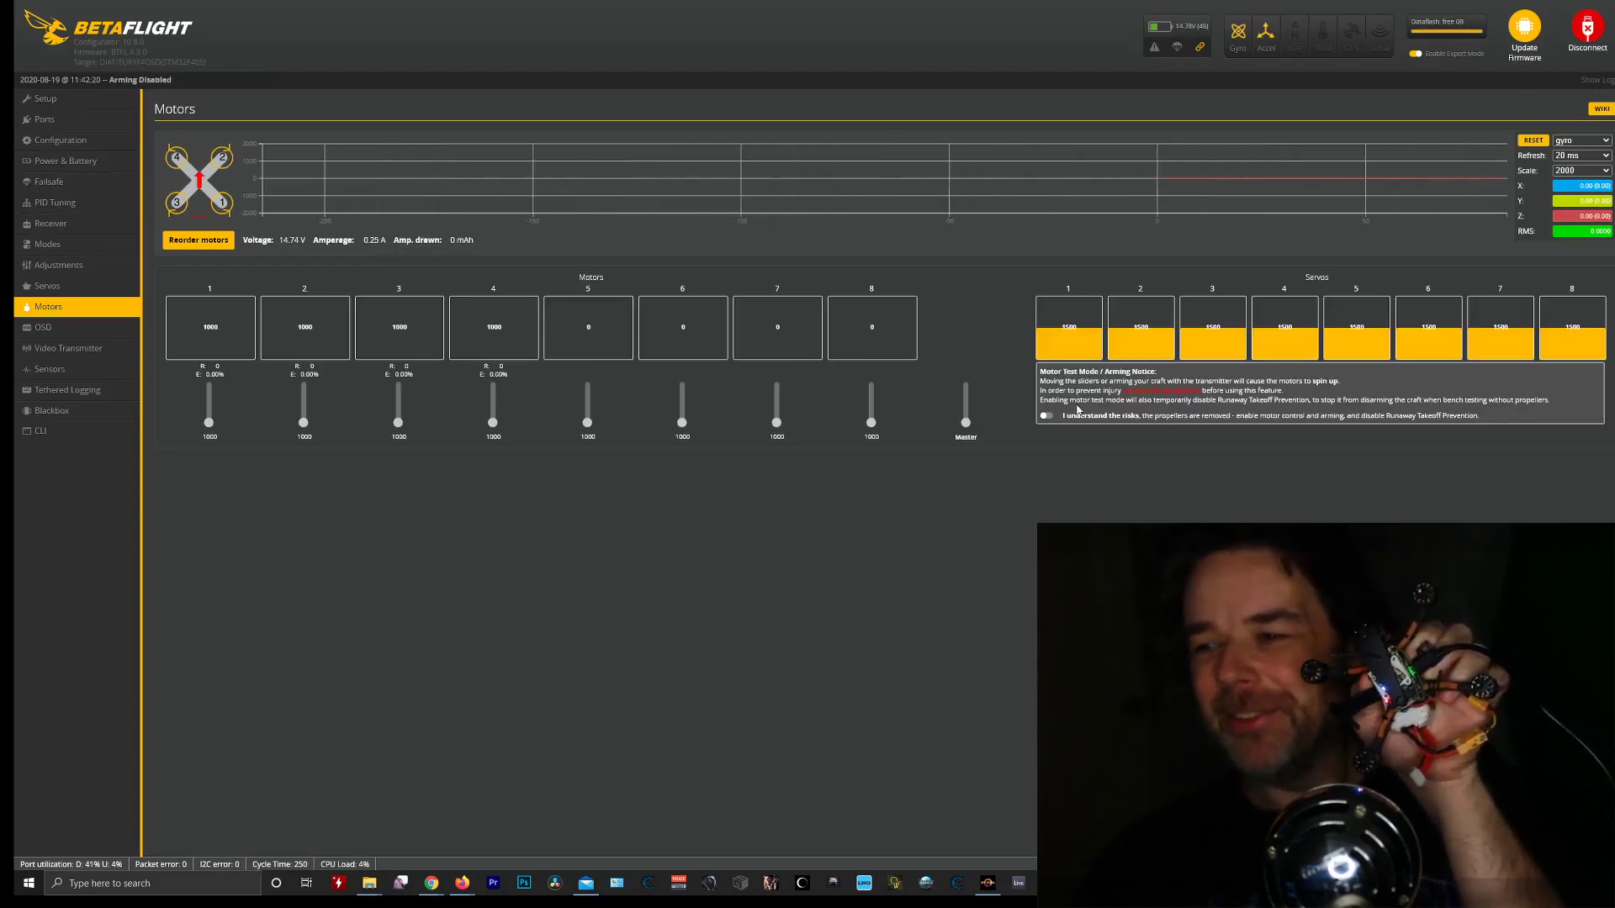
Re-enable motor testing and briefly spin motor 1 before returning it to 1000.
click(1045, 416)
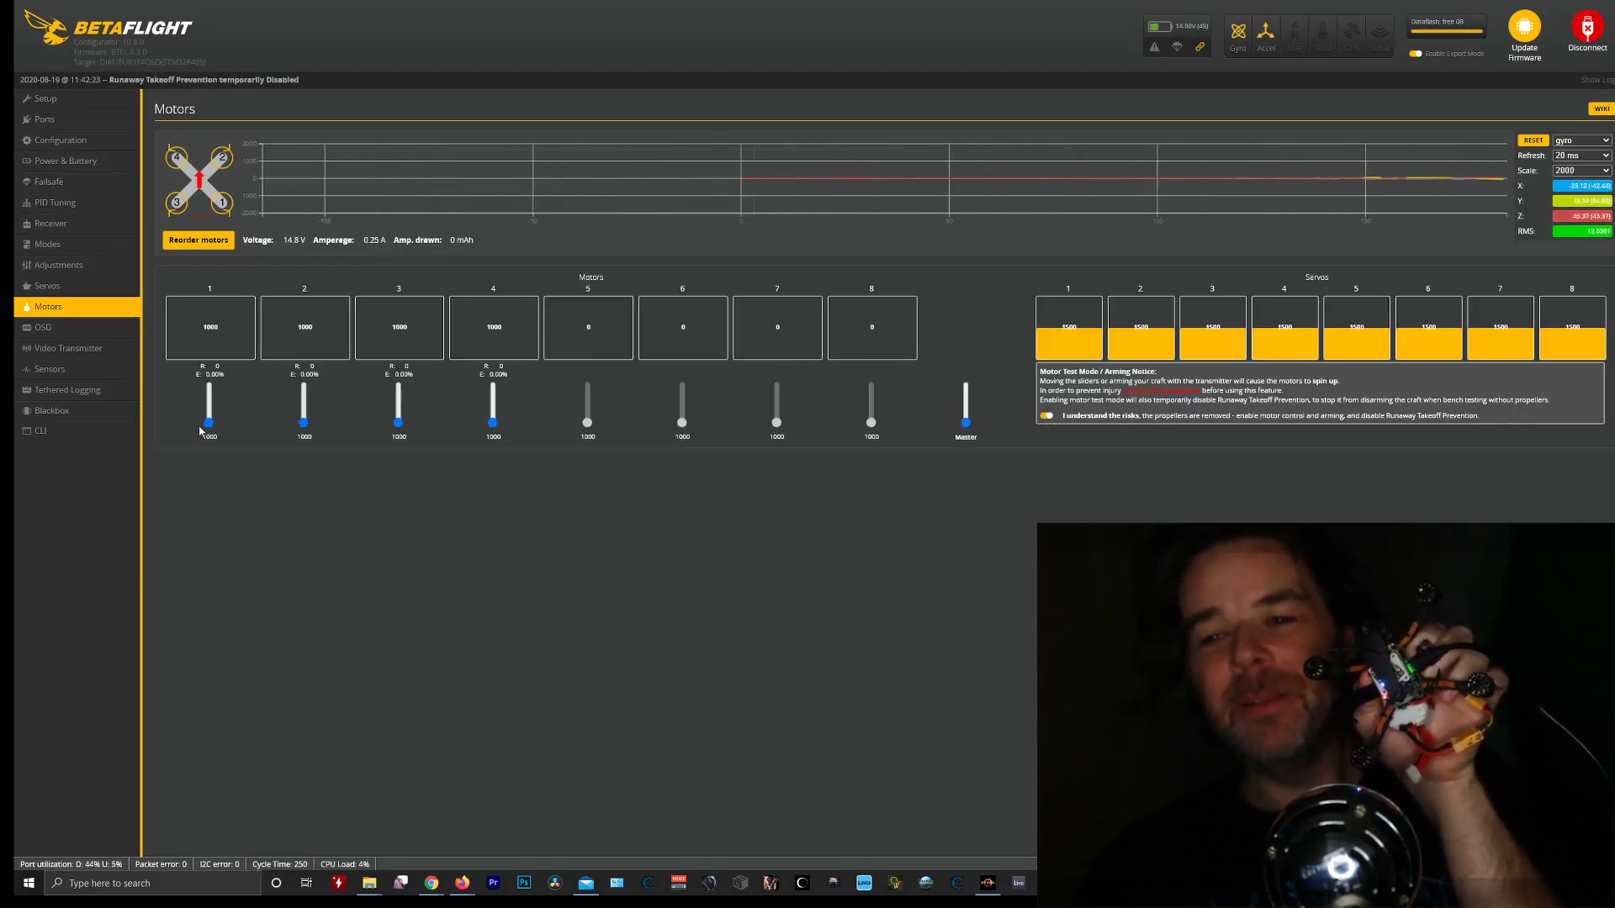
drag(210, 424, 211, 429)
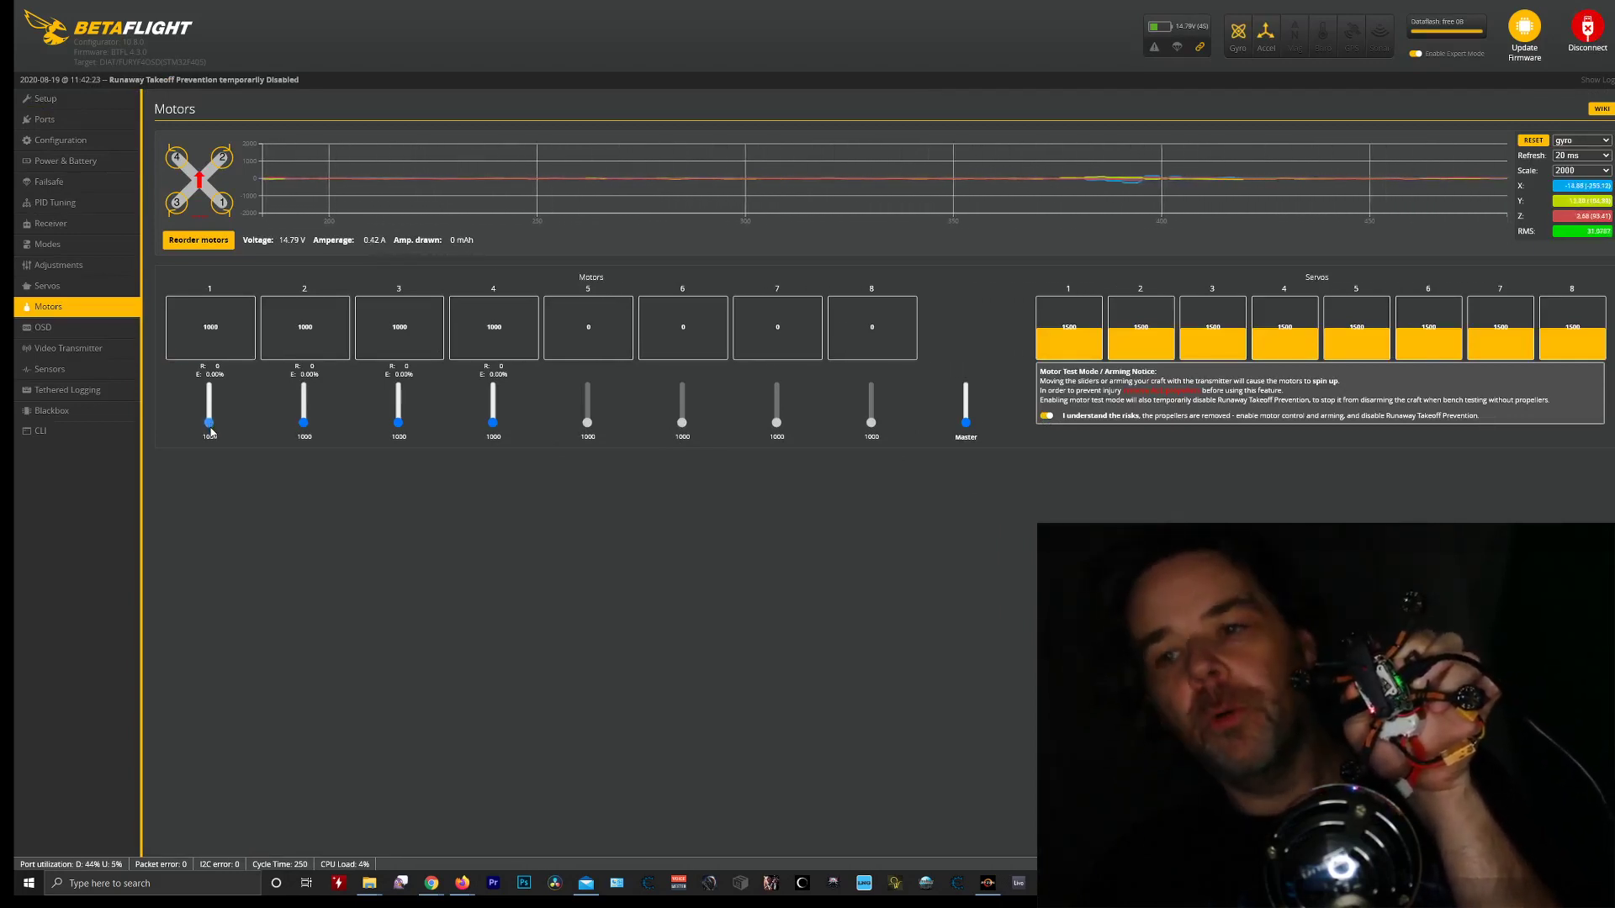
drag(211, 427, 211, 431)
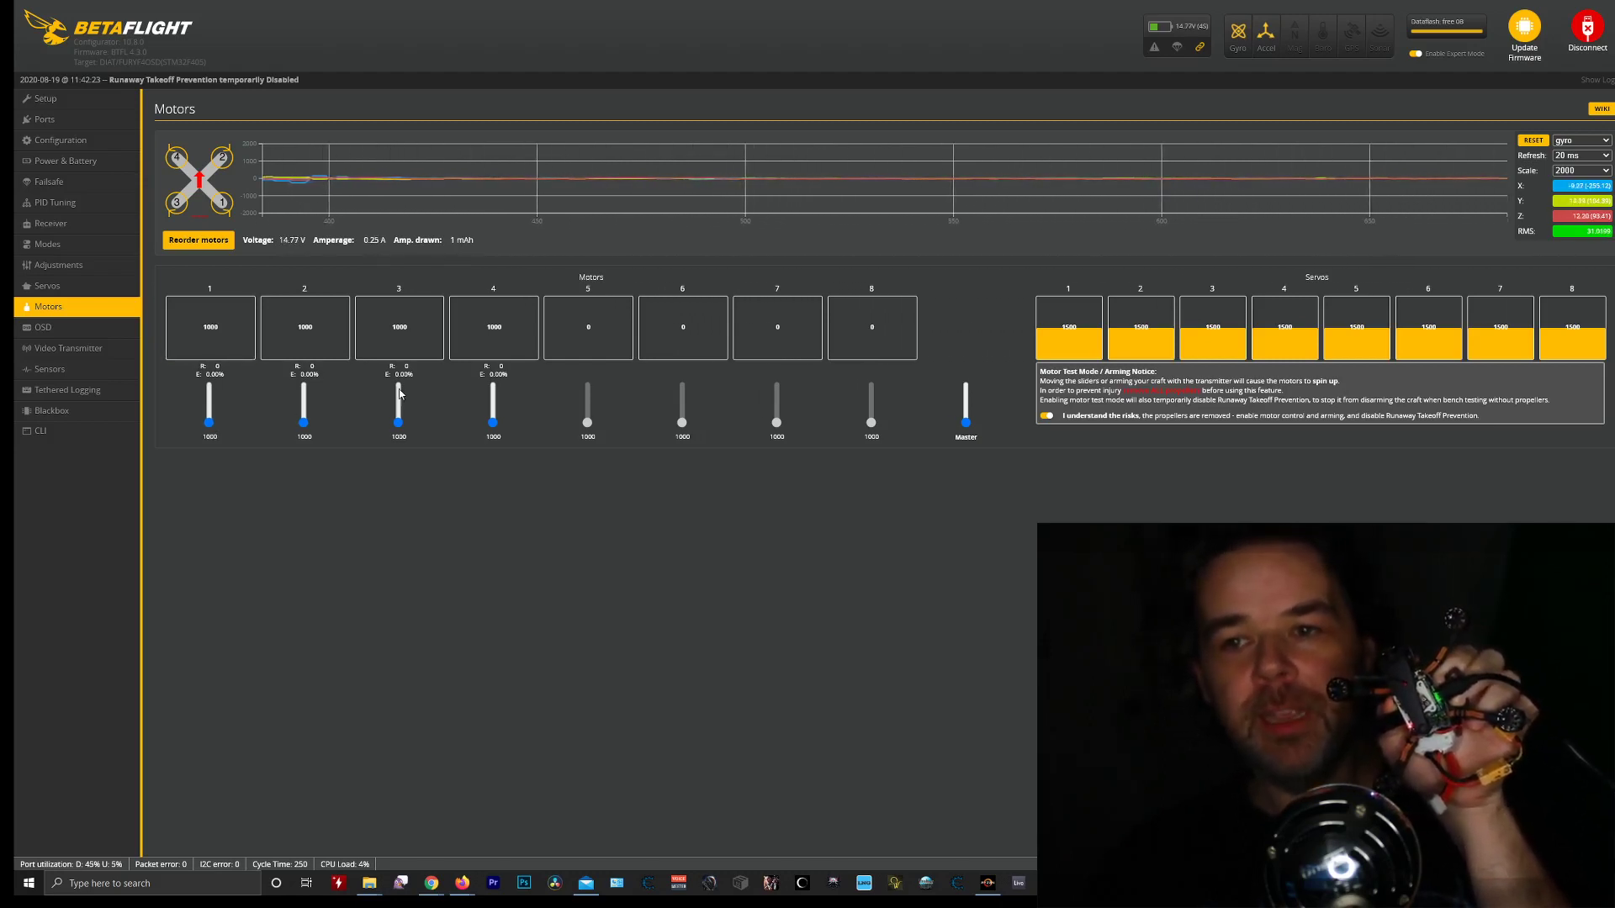
Rerun Reorder motors, marking rear-right, front-right, rear-left, front-left in turn, and save.
click(198, 241)
click(711, 386)
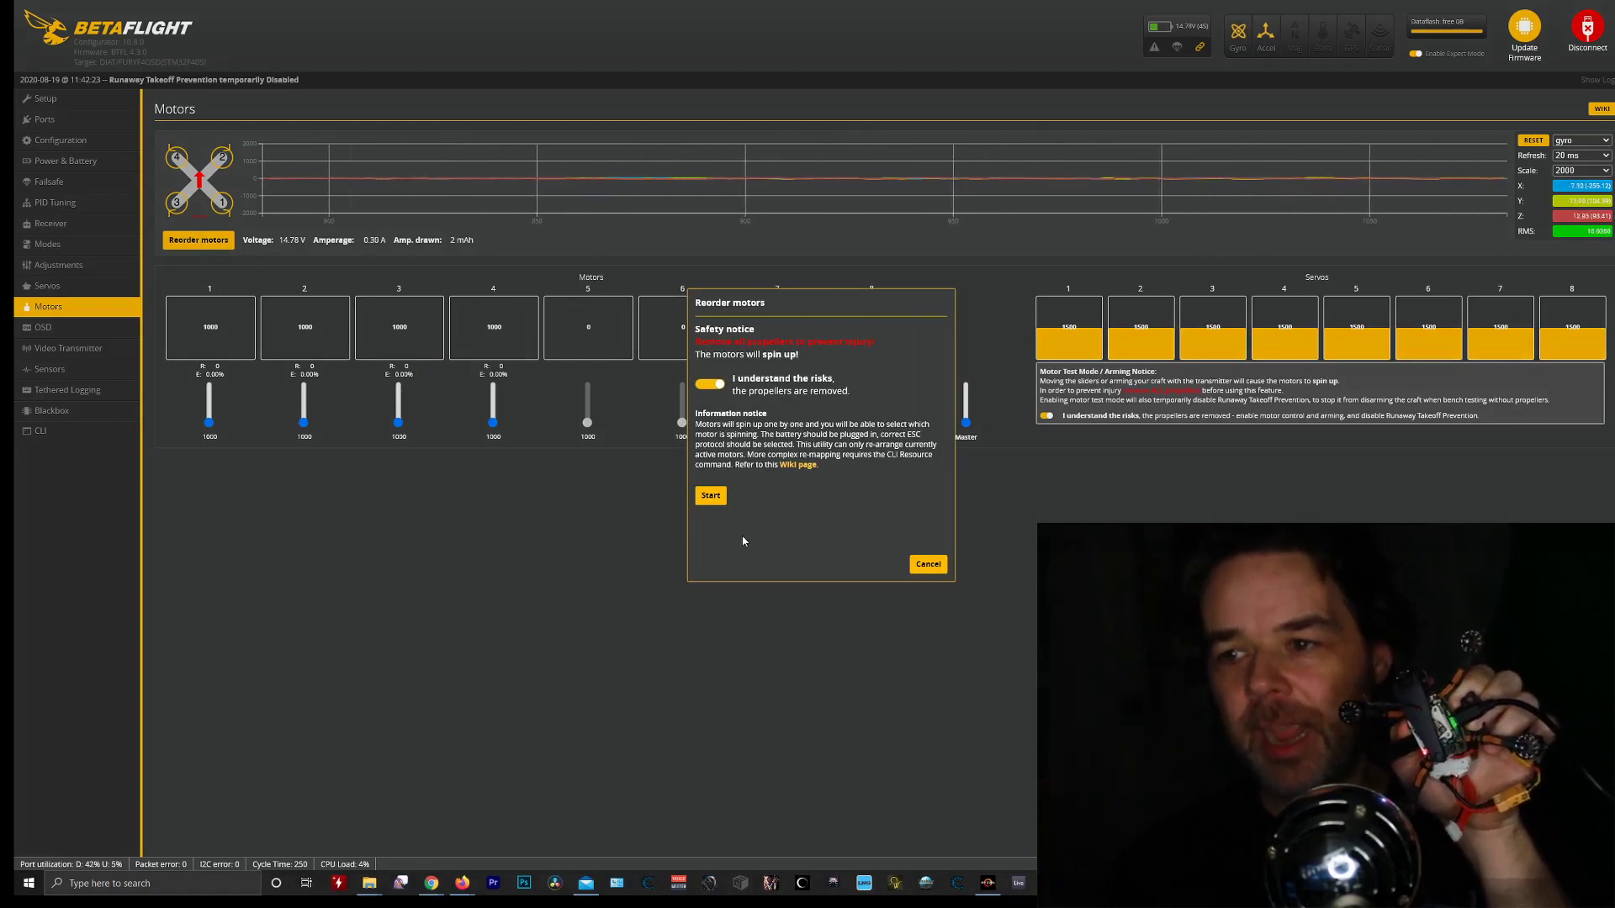
click(709, 496)
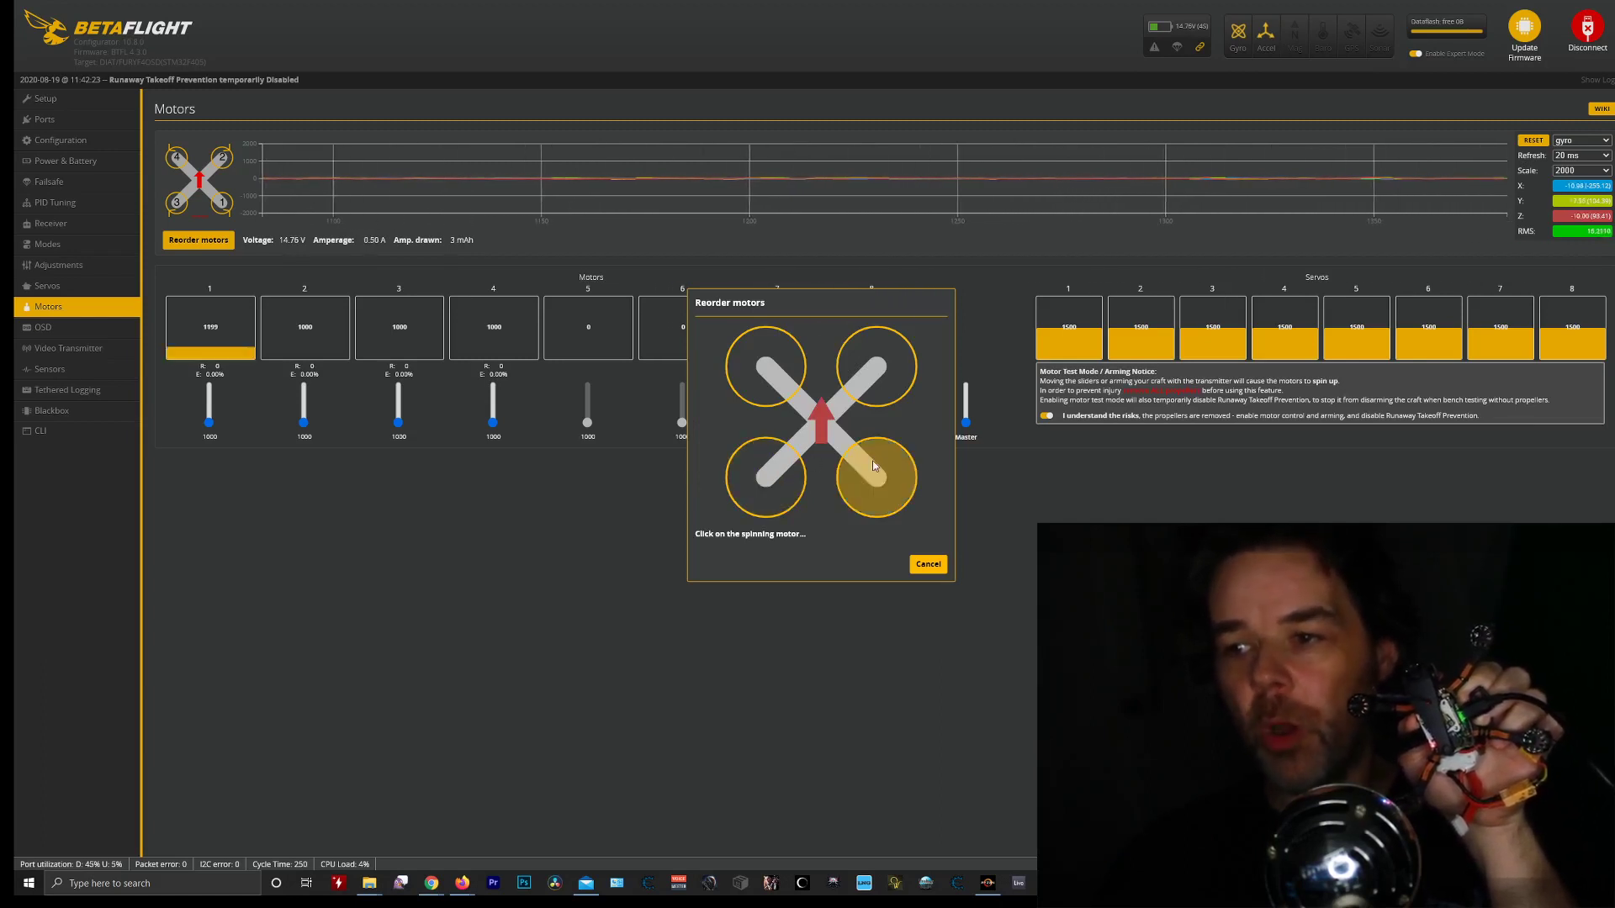
click(888, 475)
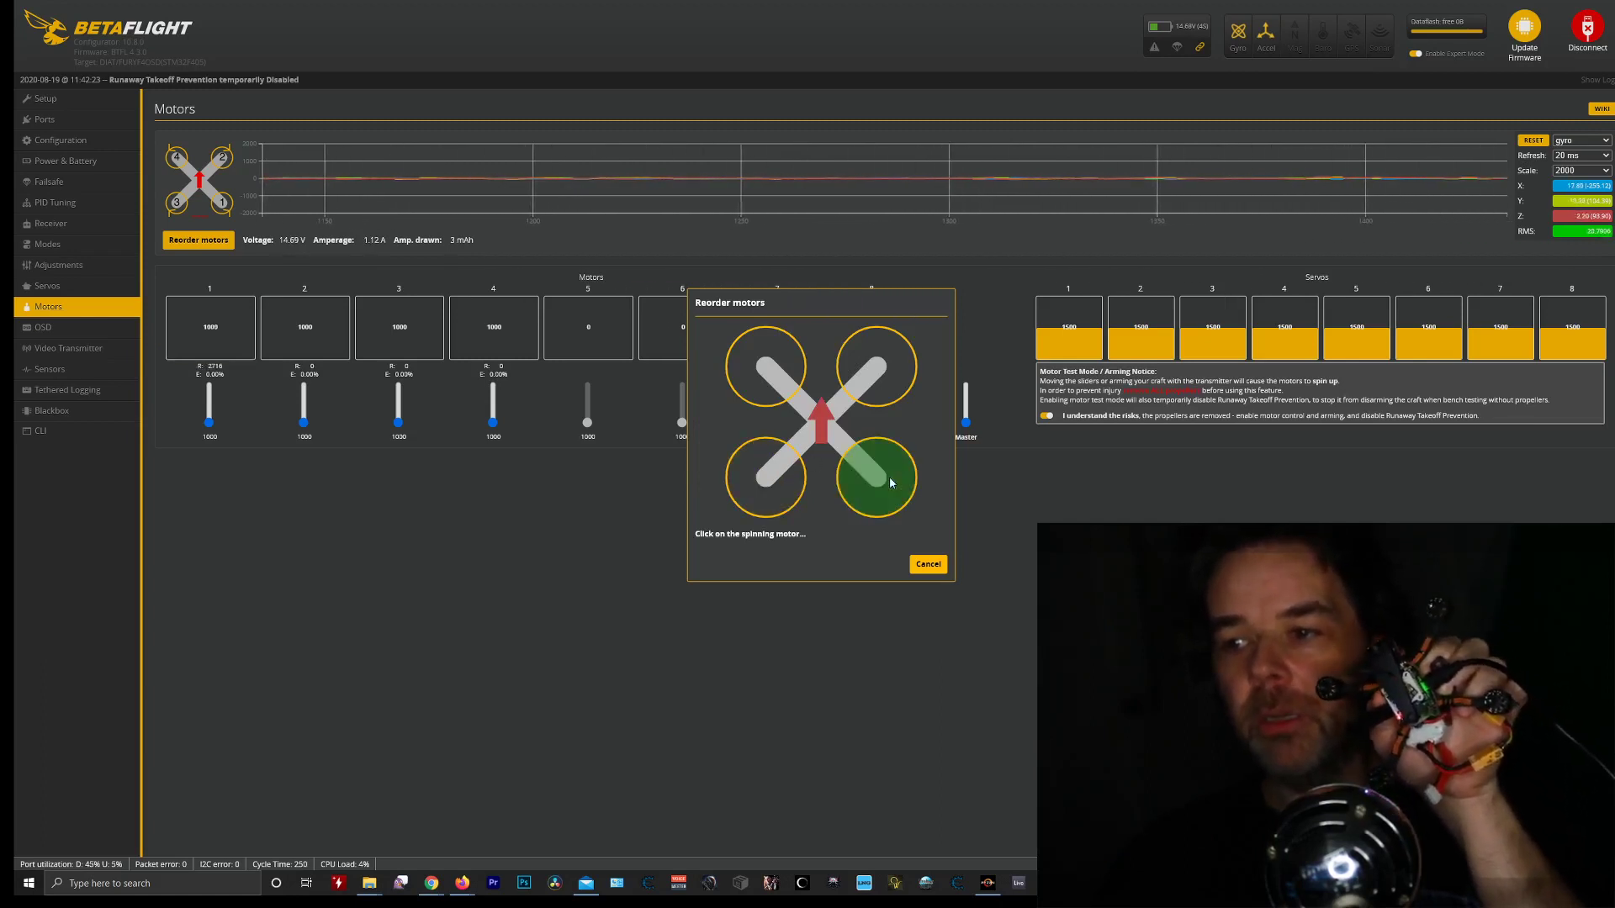
click(881, 384)
click(754, 475)
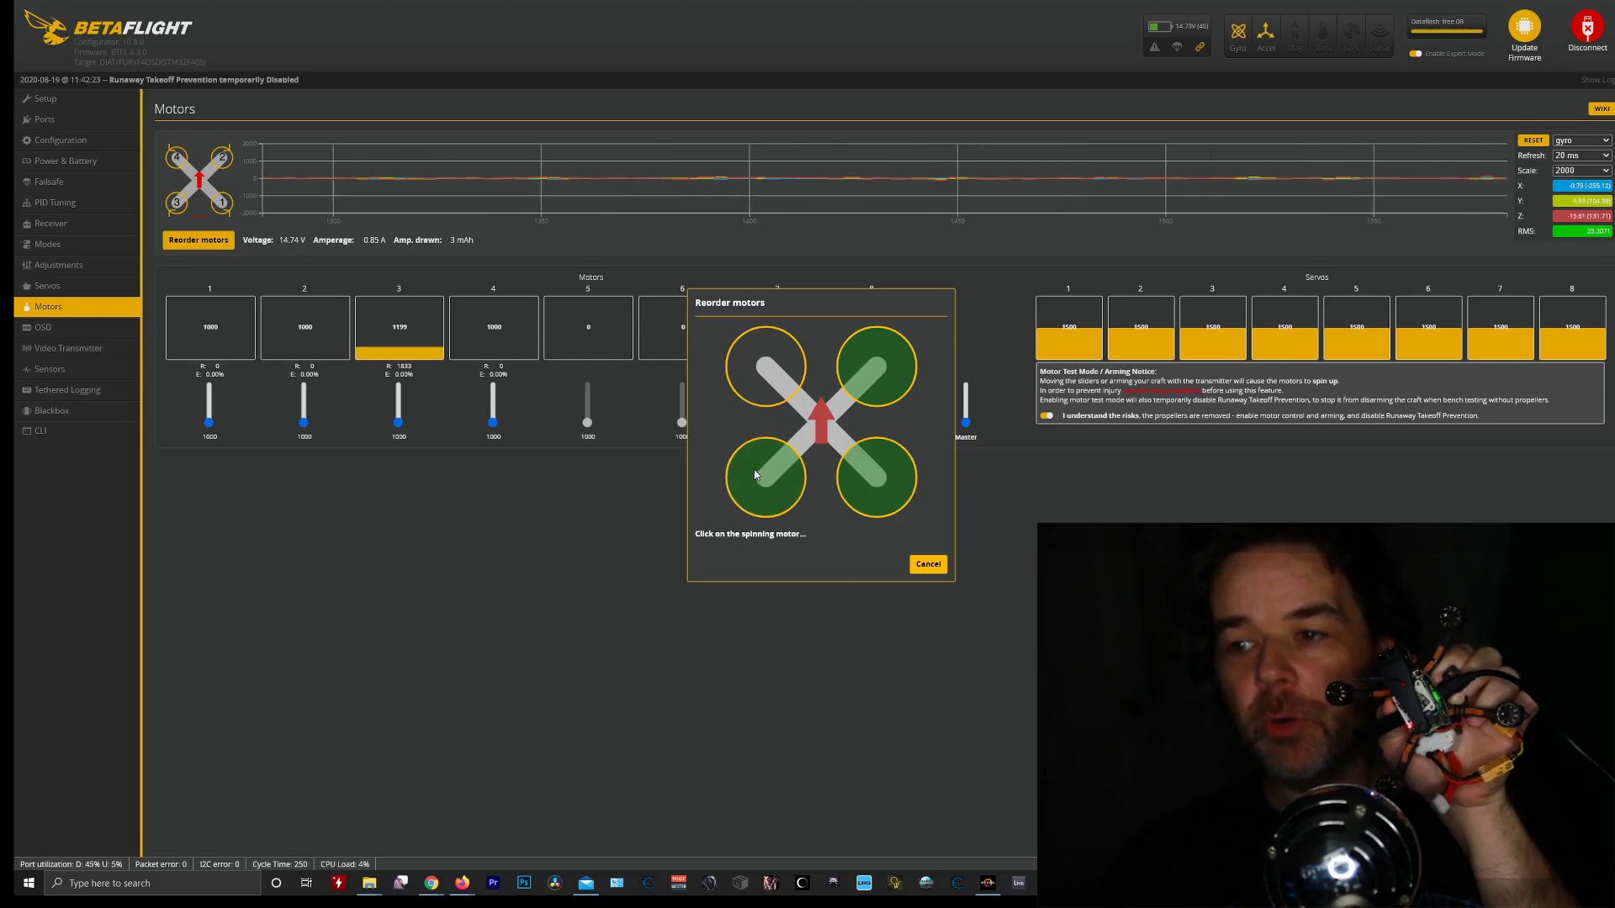
click(757, 367)
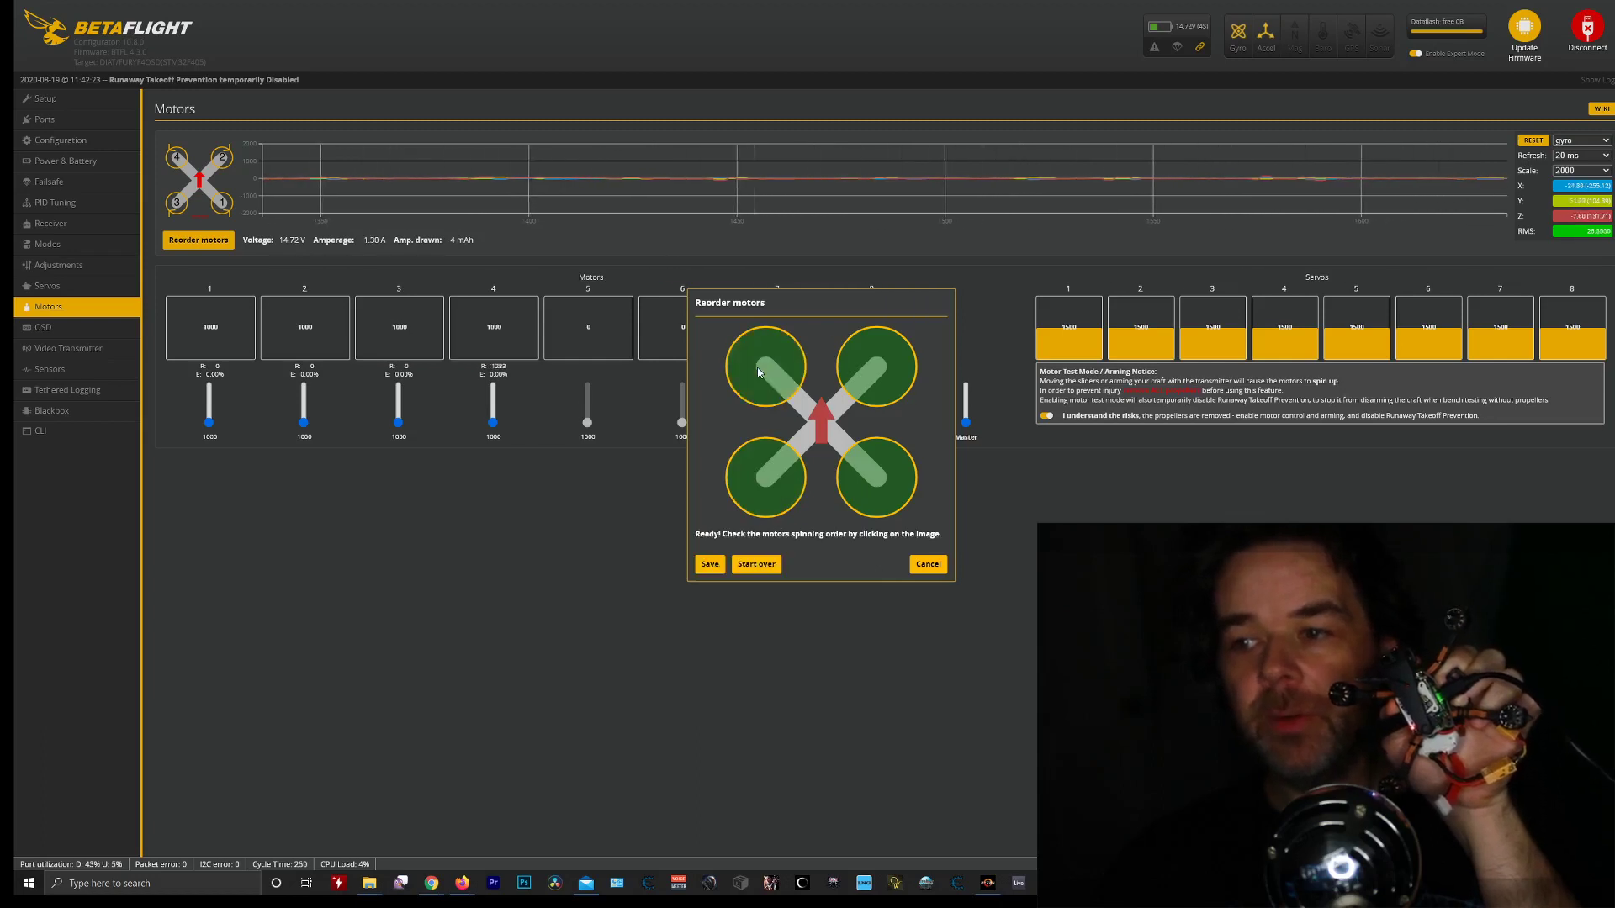
click(710, 565)
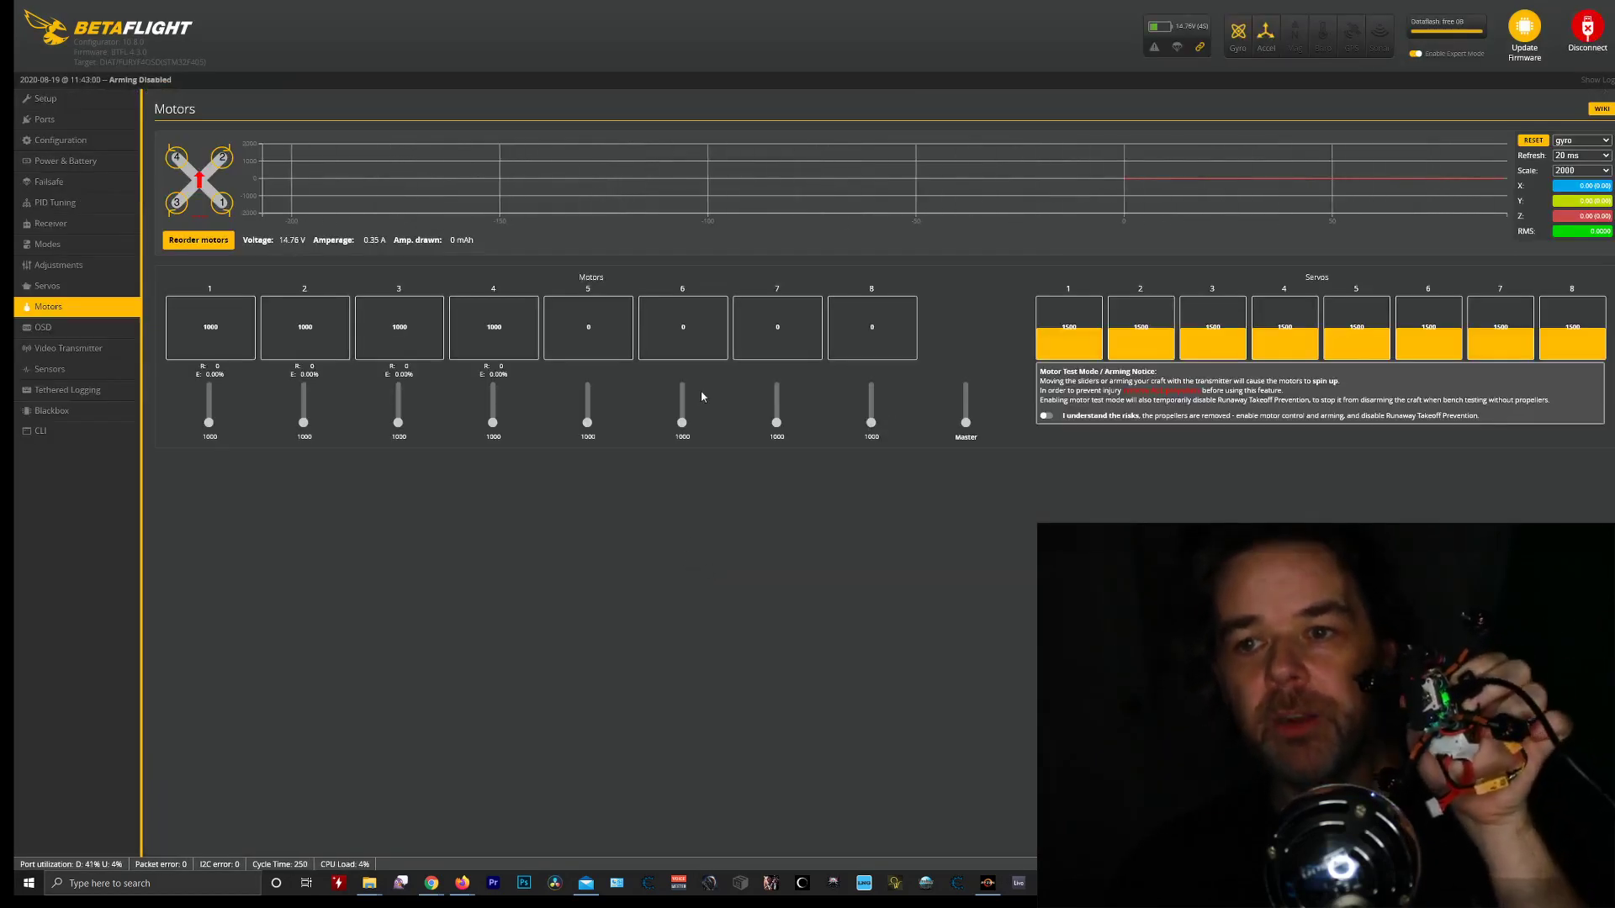
Enable motor testing and spin motor 1 to 1159, then back to 1000.
click(1047, 416)
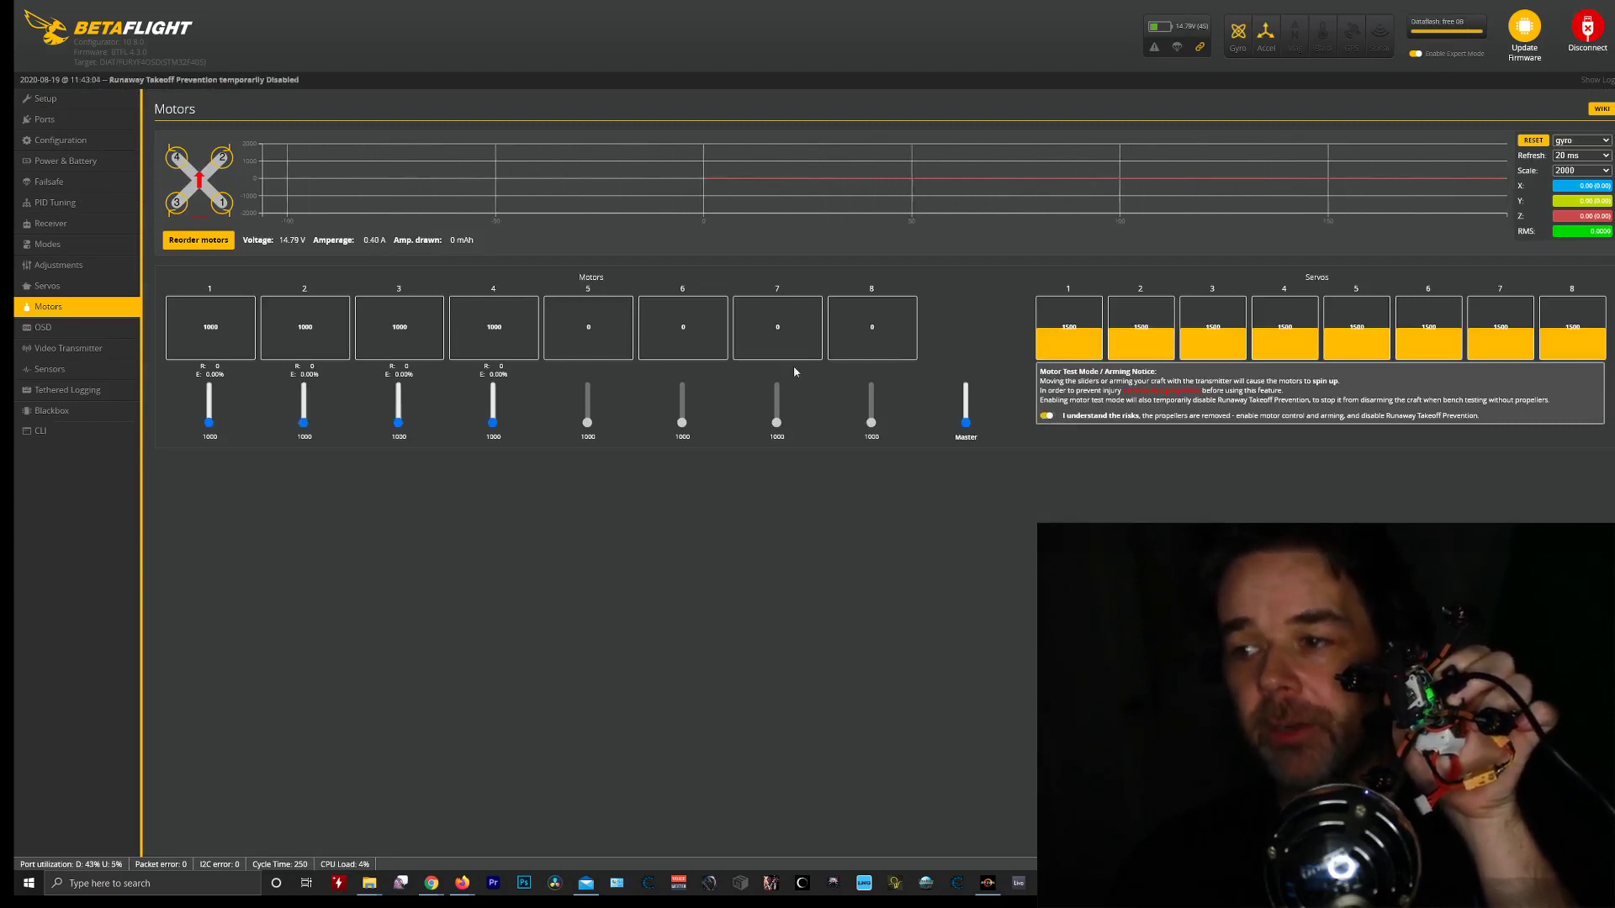
click(208, 426)
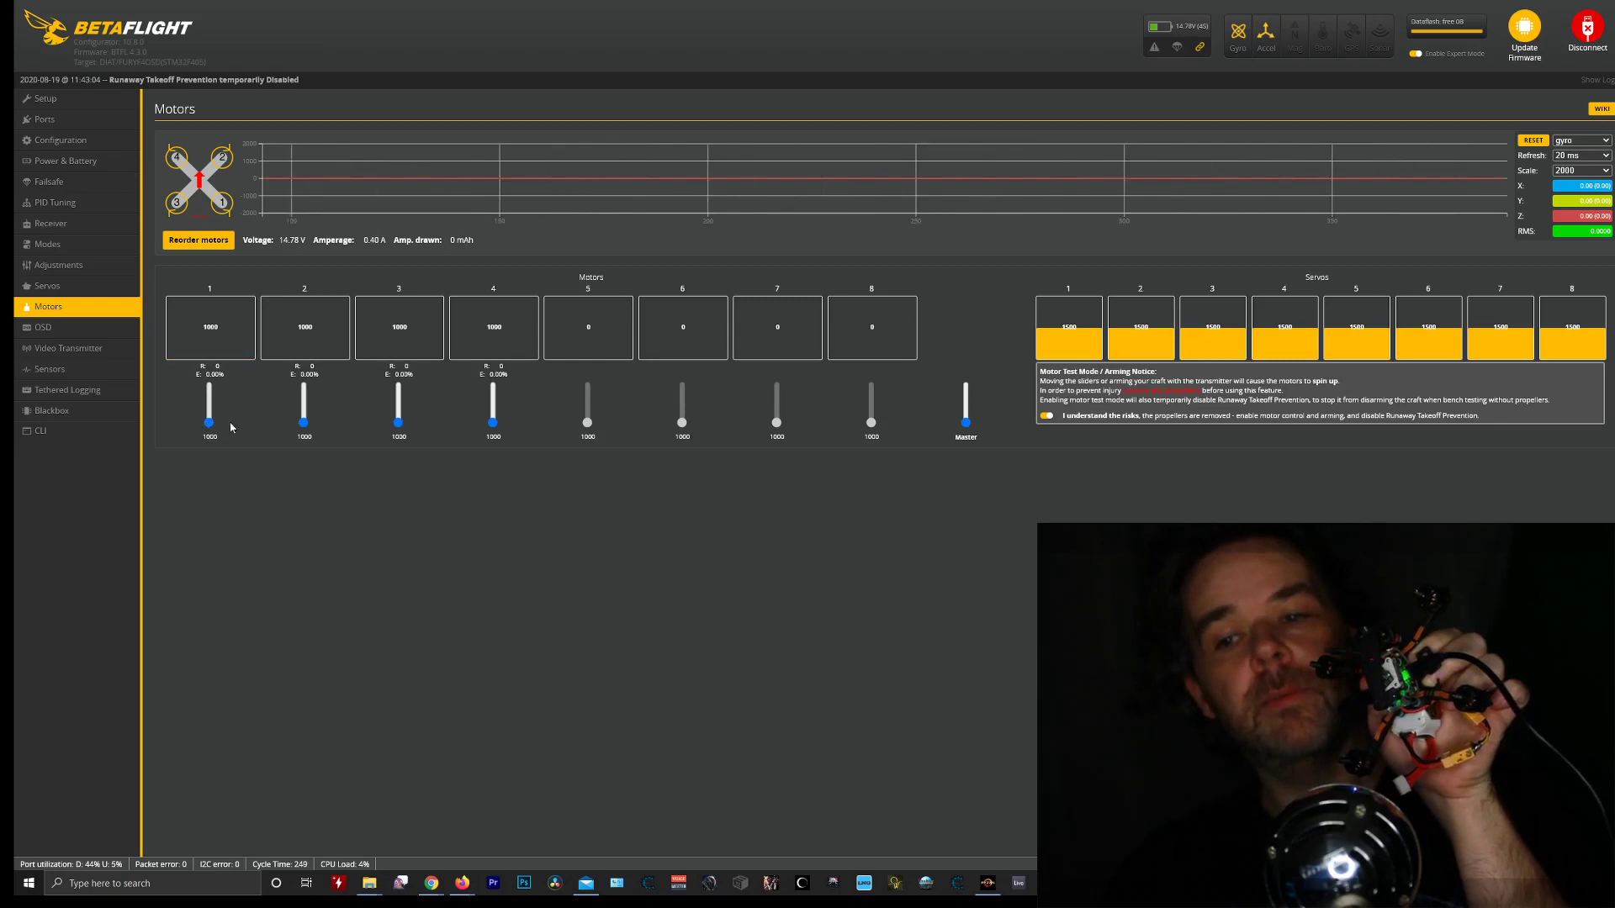
drag(211, 426, 209, 423)
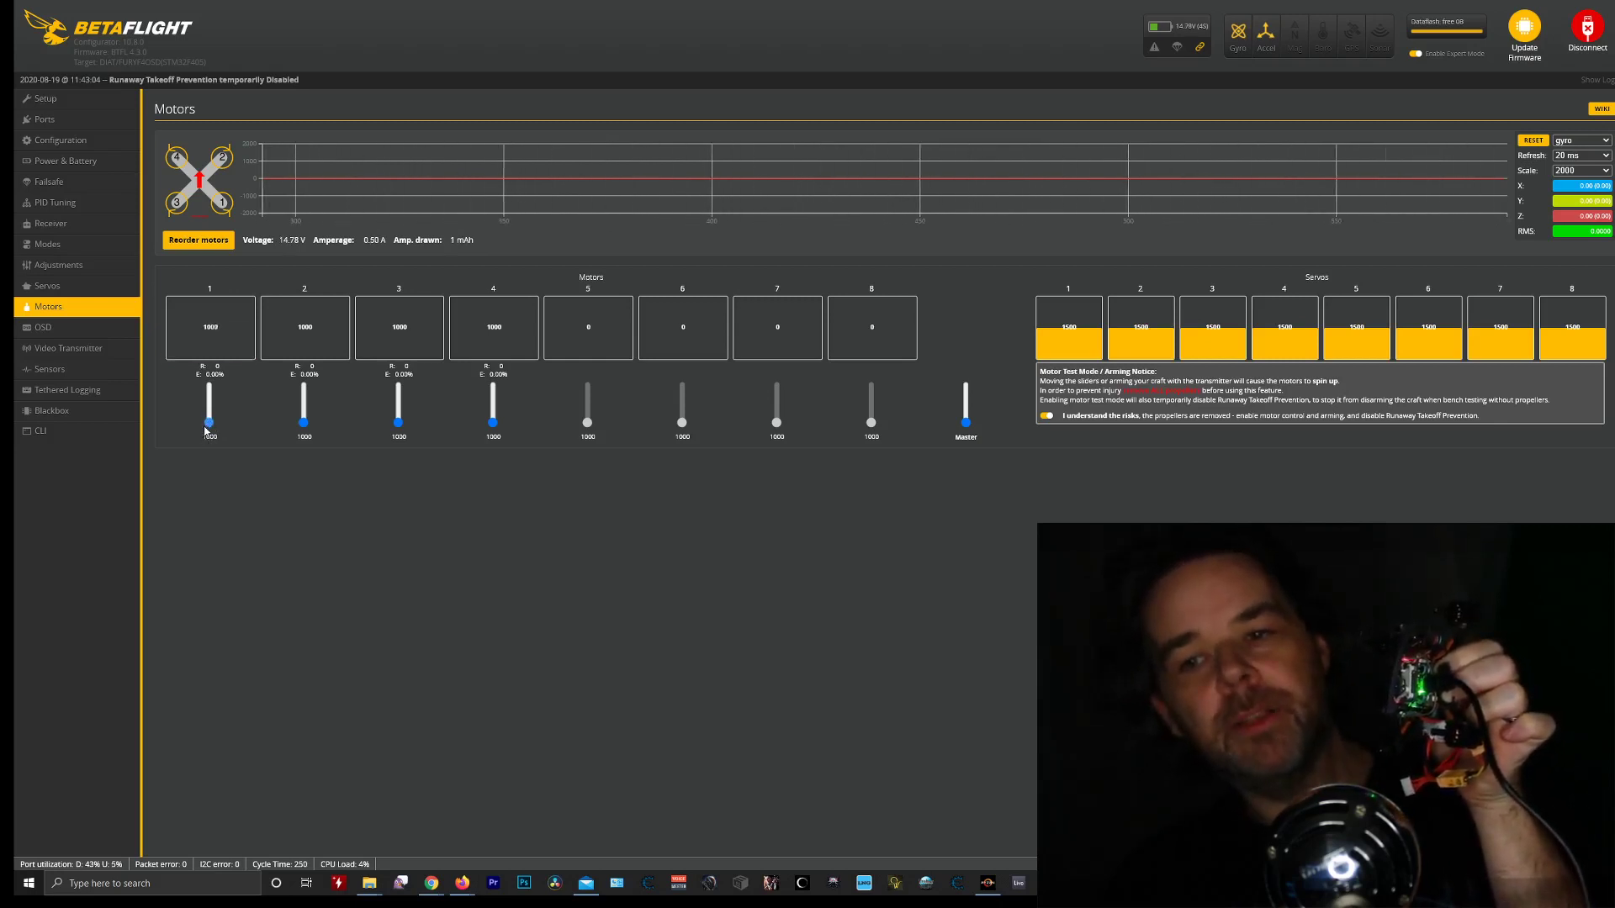
drag(210, 423, 203, 431)
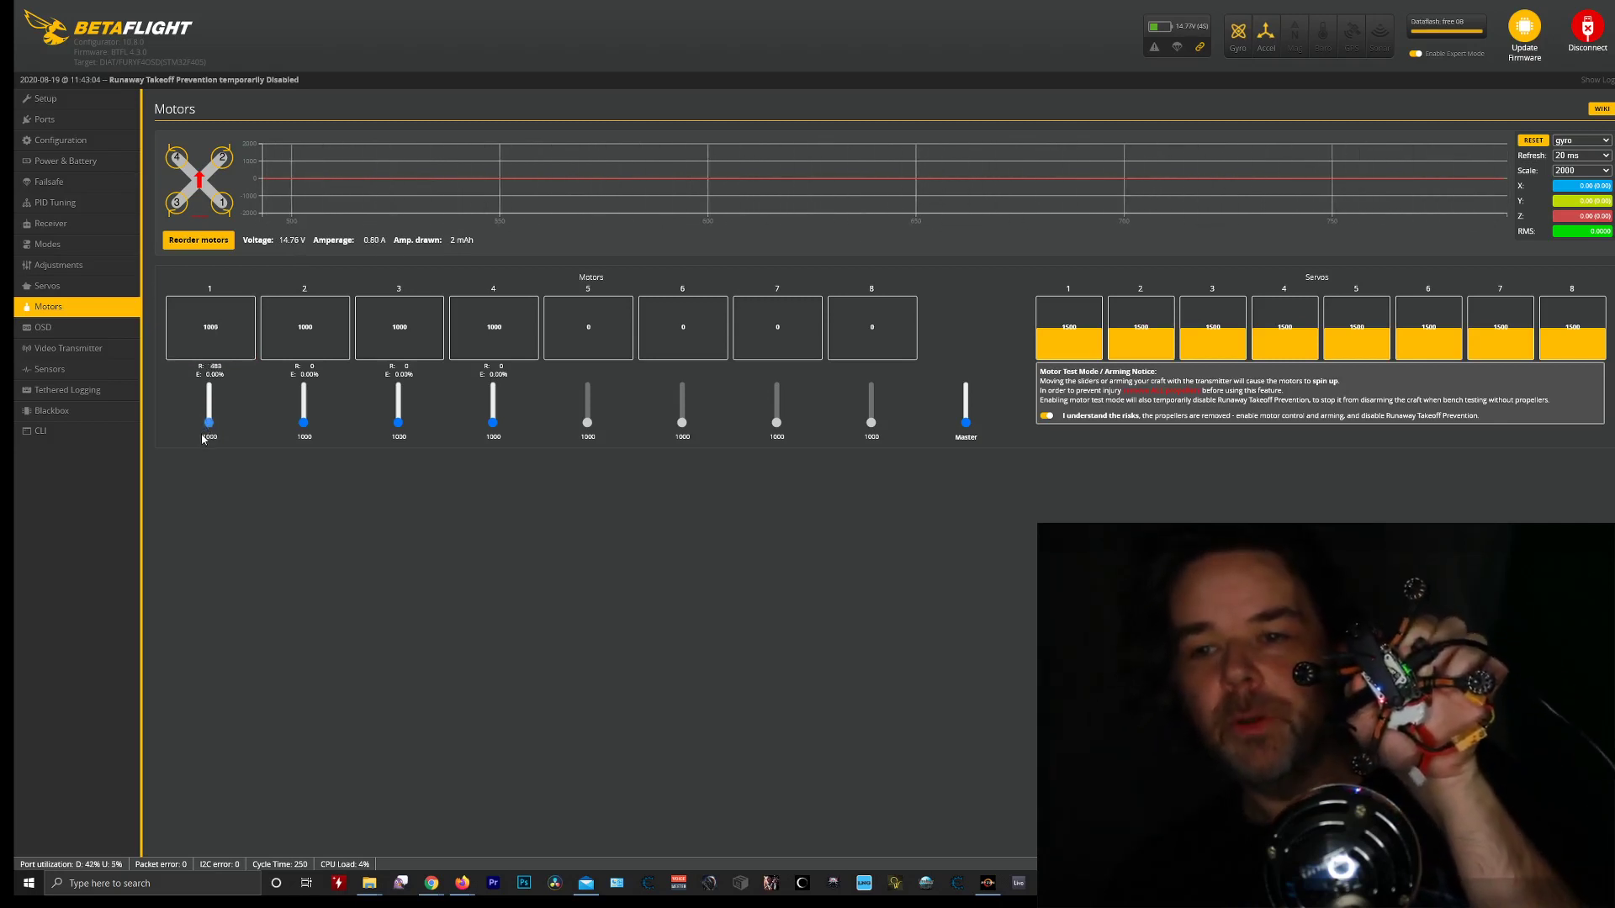
Redo Reorder motors, marking front-left, rear-left, rear-right, front-right in turn, and save.
click(212, 241)
click(709, 385)
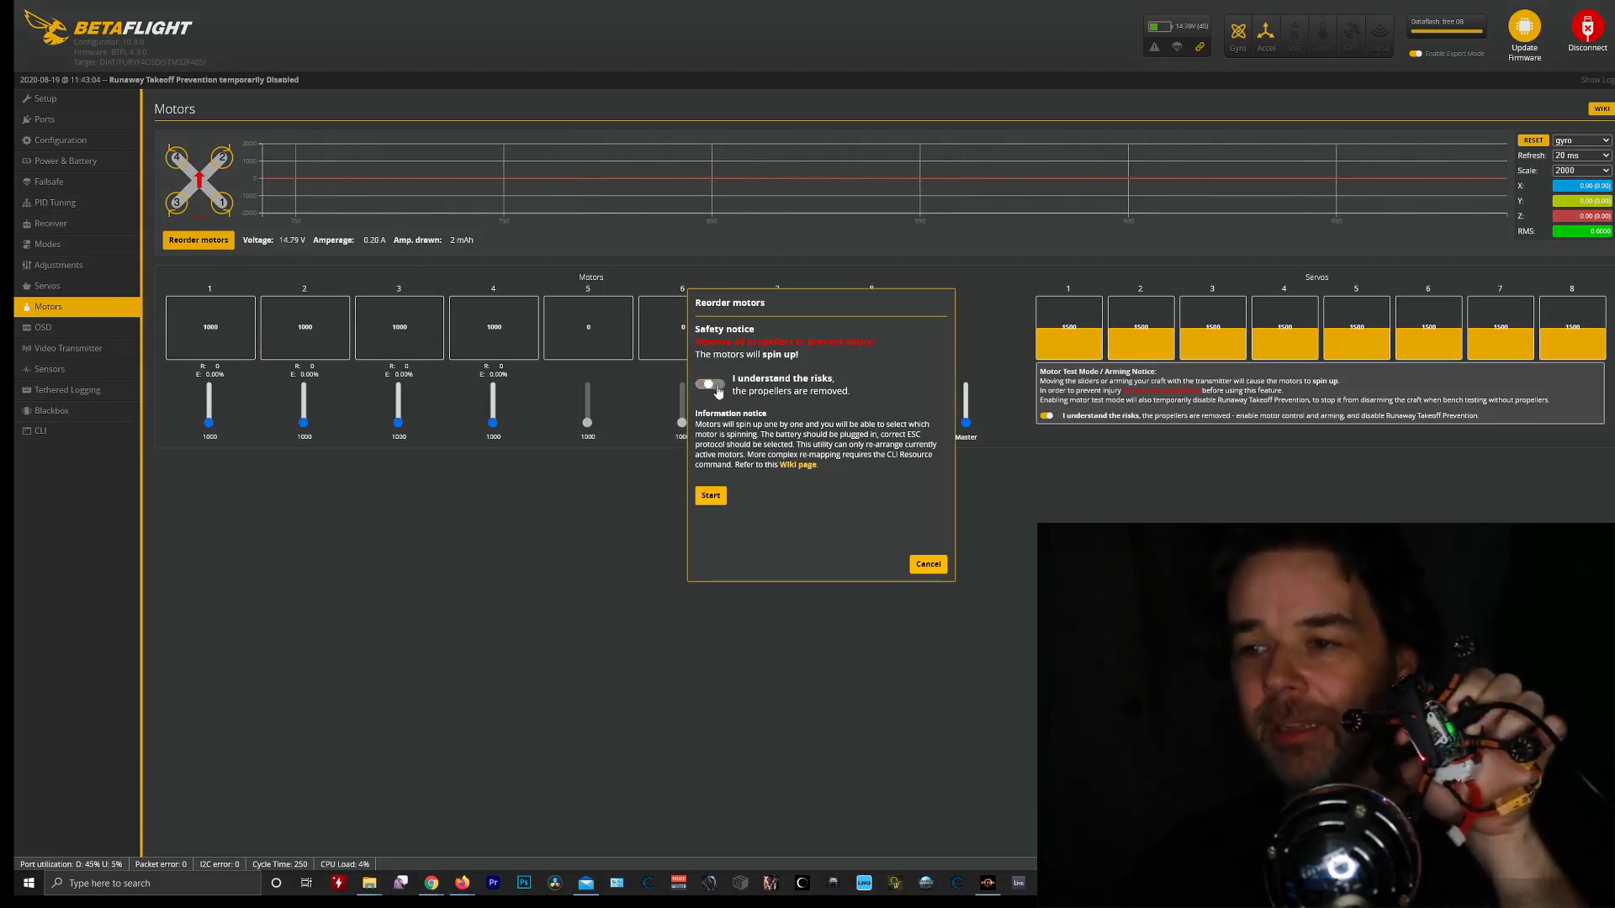
click(712, 497)
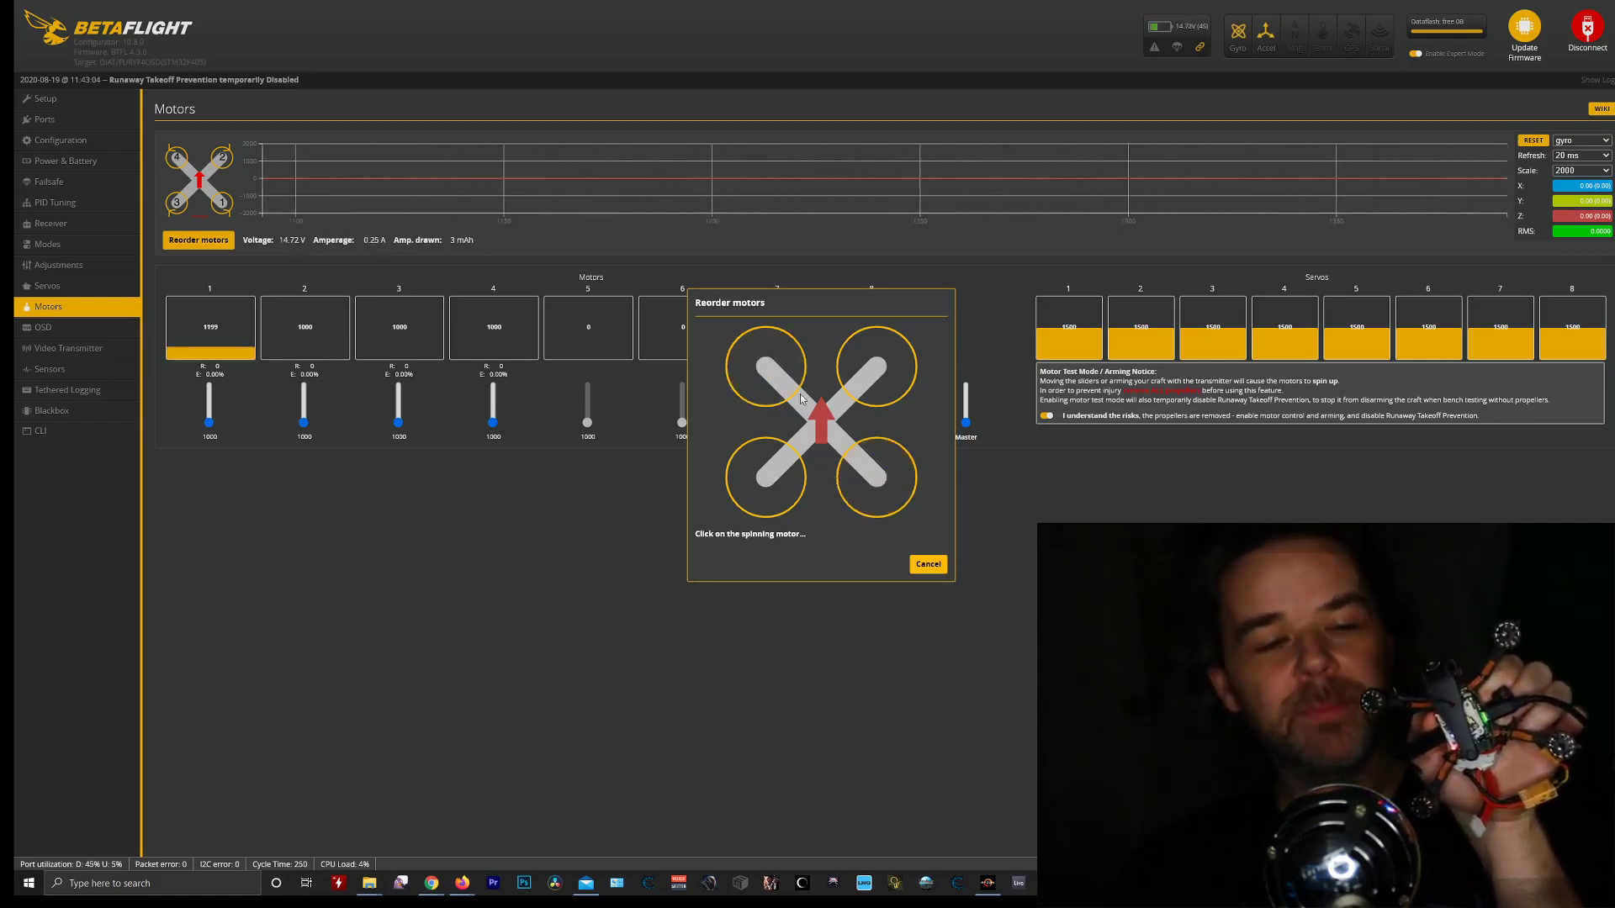
click(761, 368)
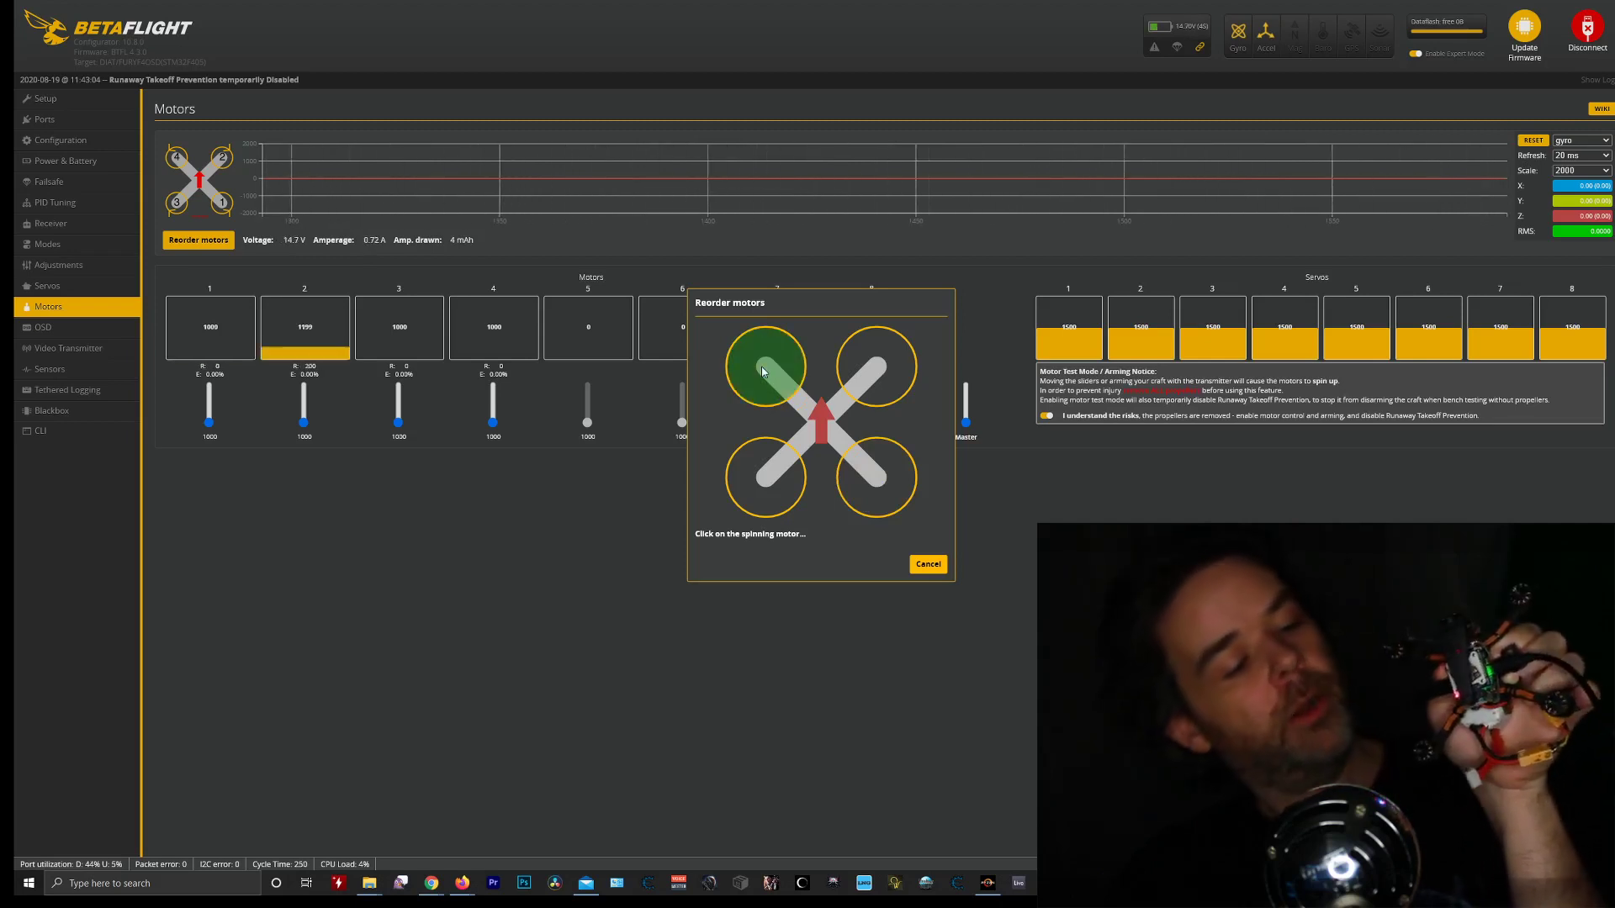
click(757, 466)
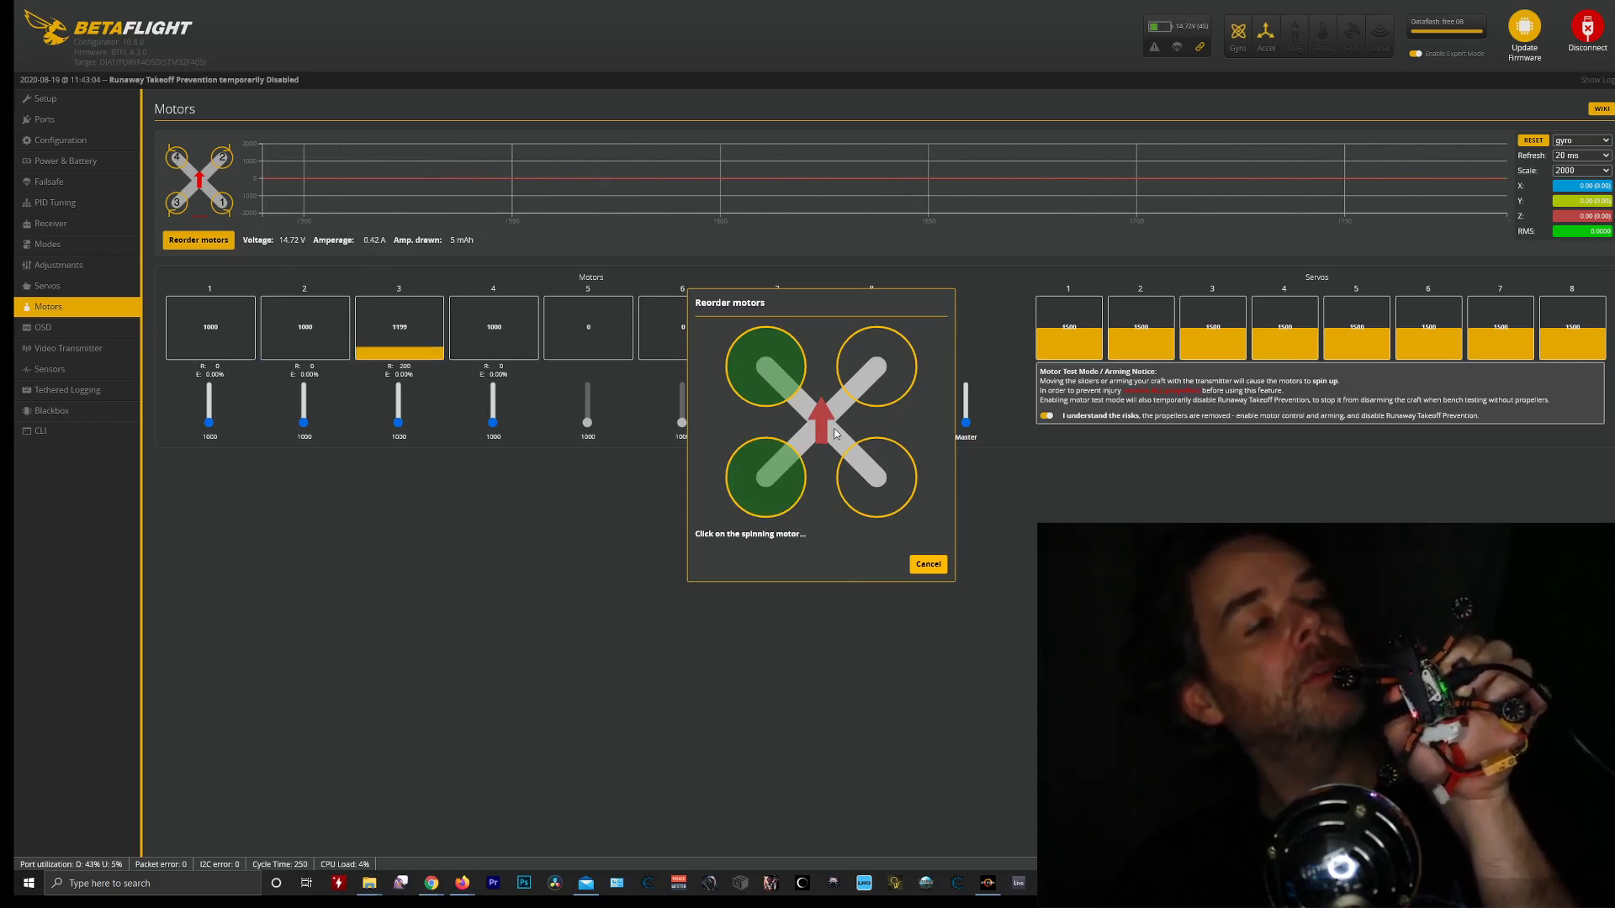
click(876, 495)
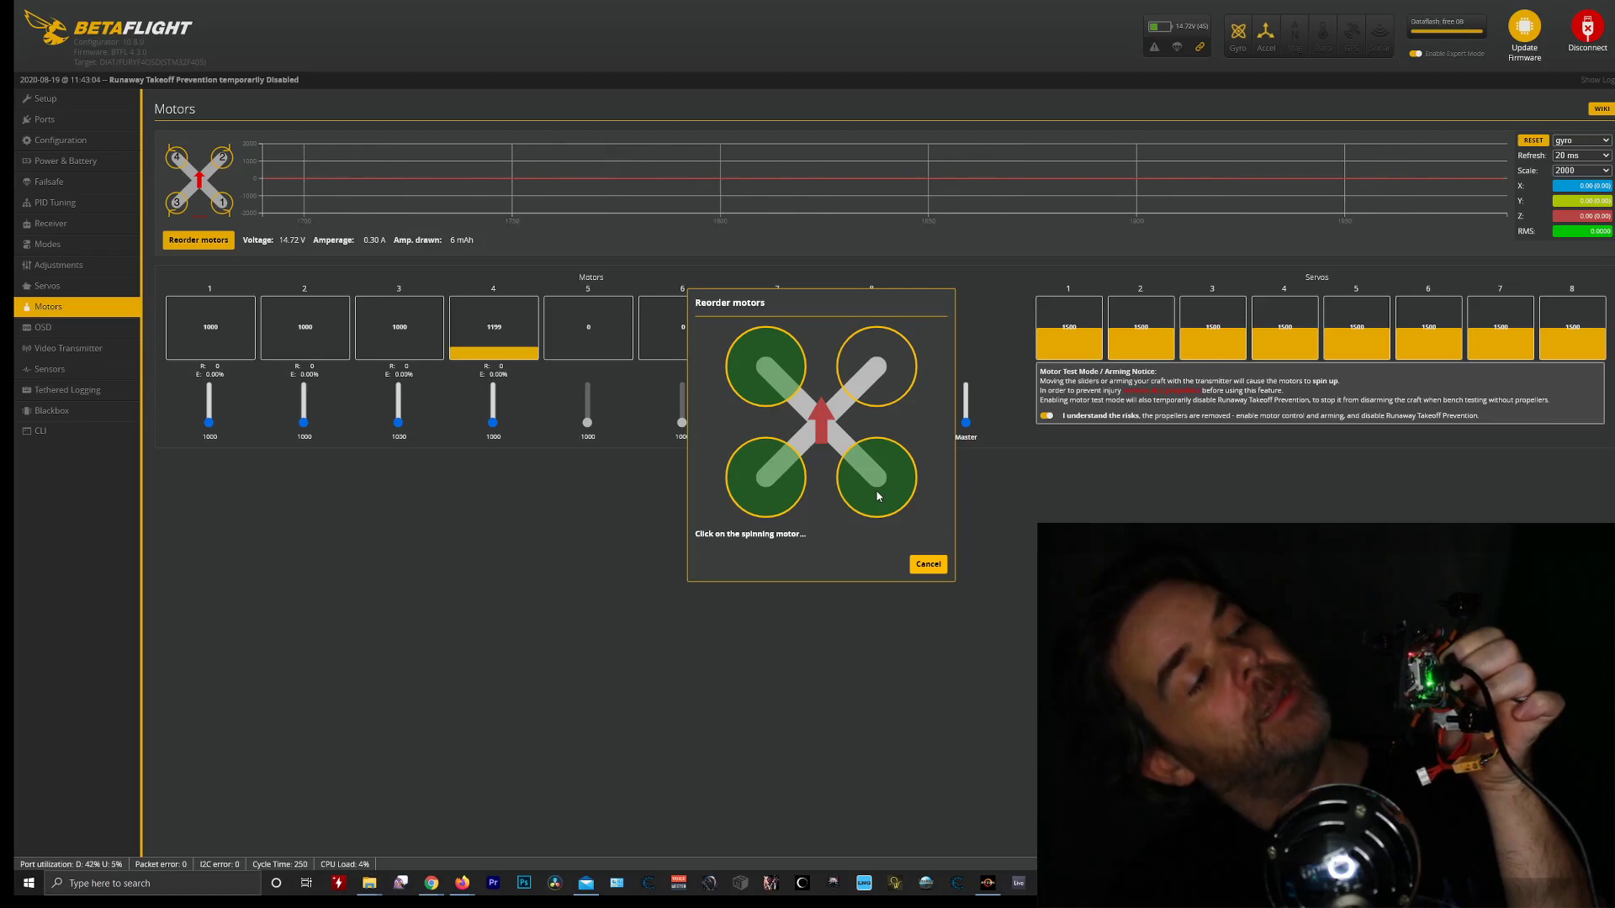
click(886, 376)
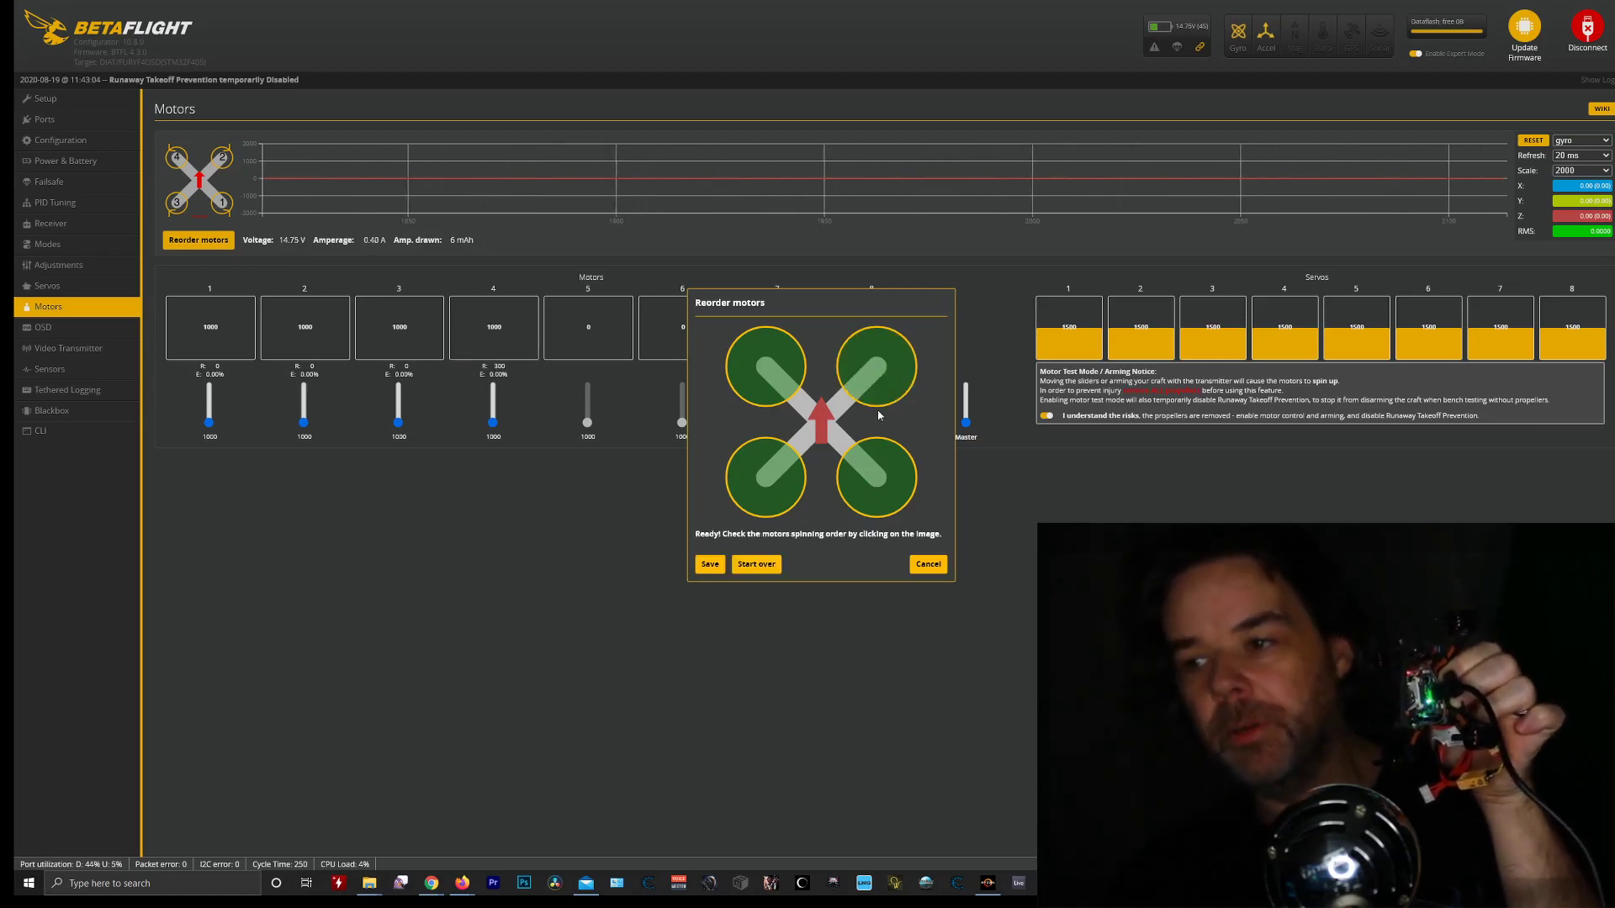
click(711, 564)
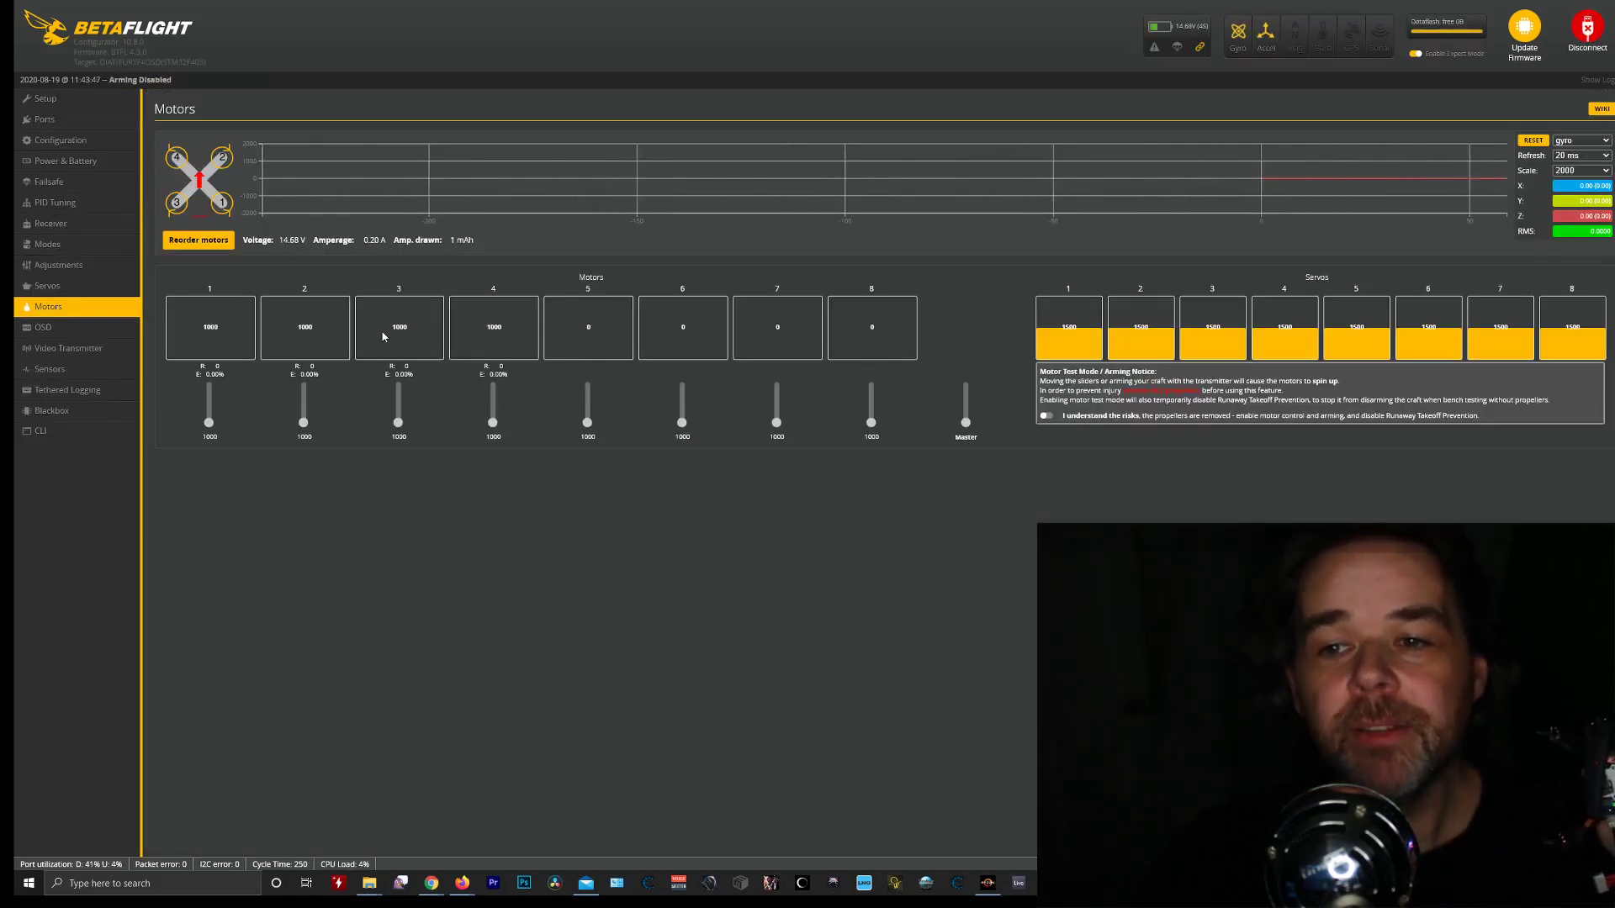
Enable motor testing and briefly spin motor 1, then motor 2, to check positions.
click(1046, 416)
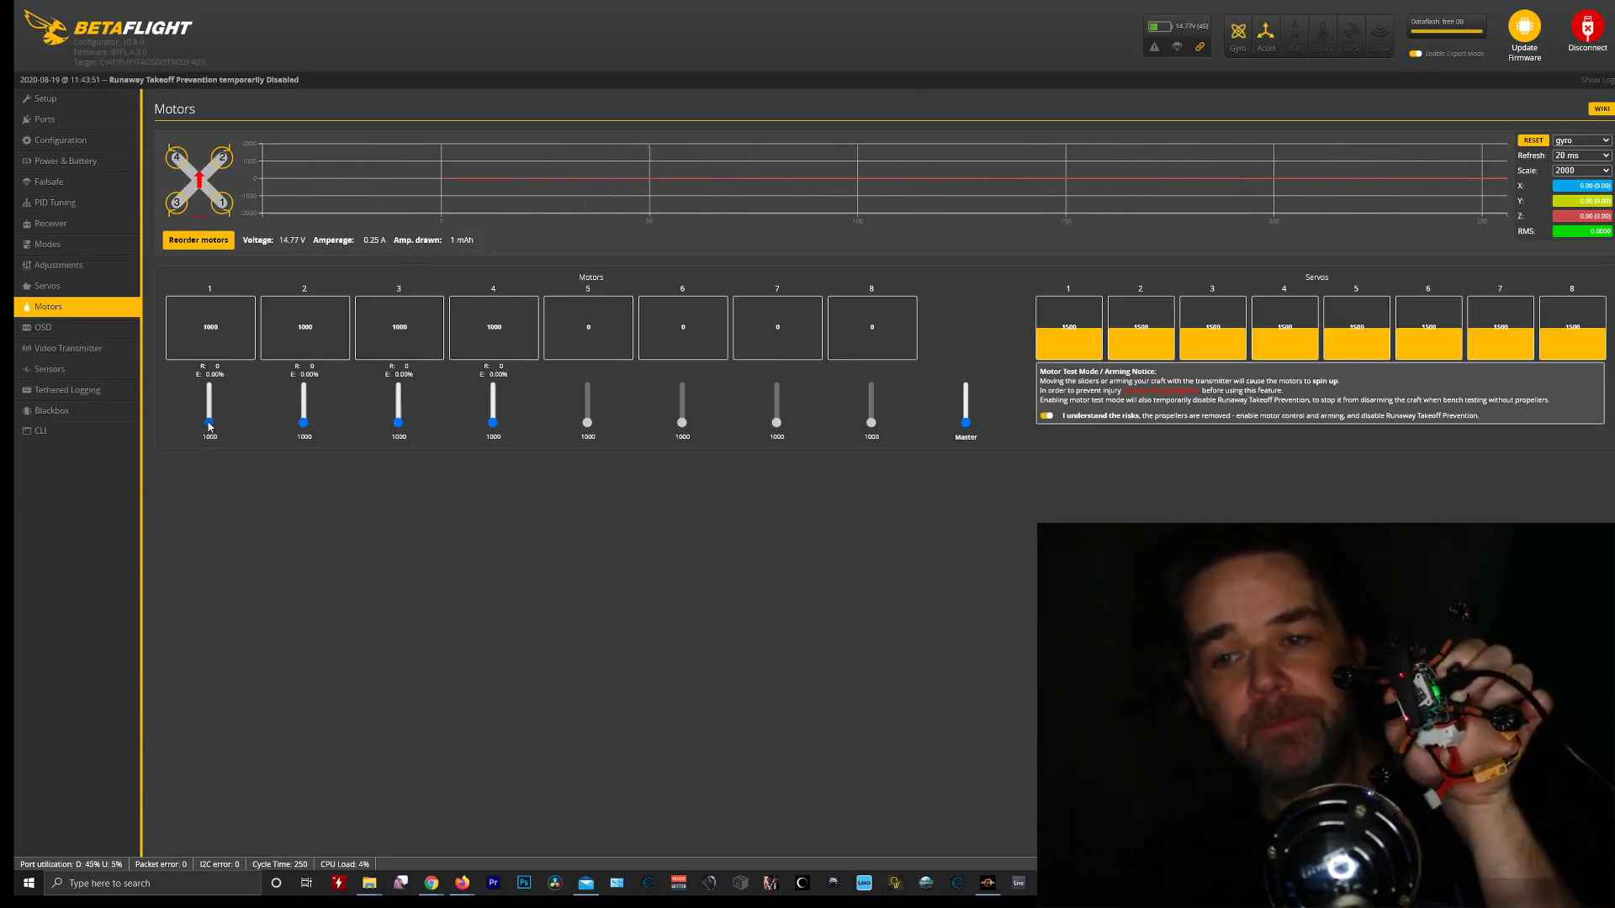
drag(208, 425, 206, 429)
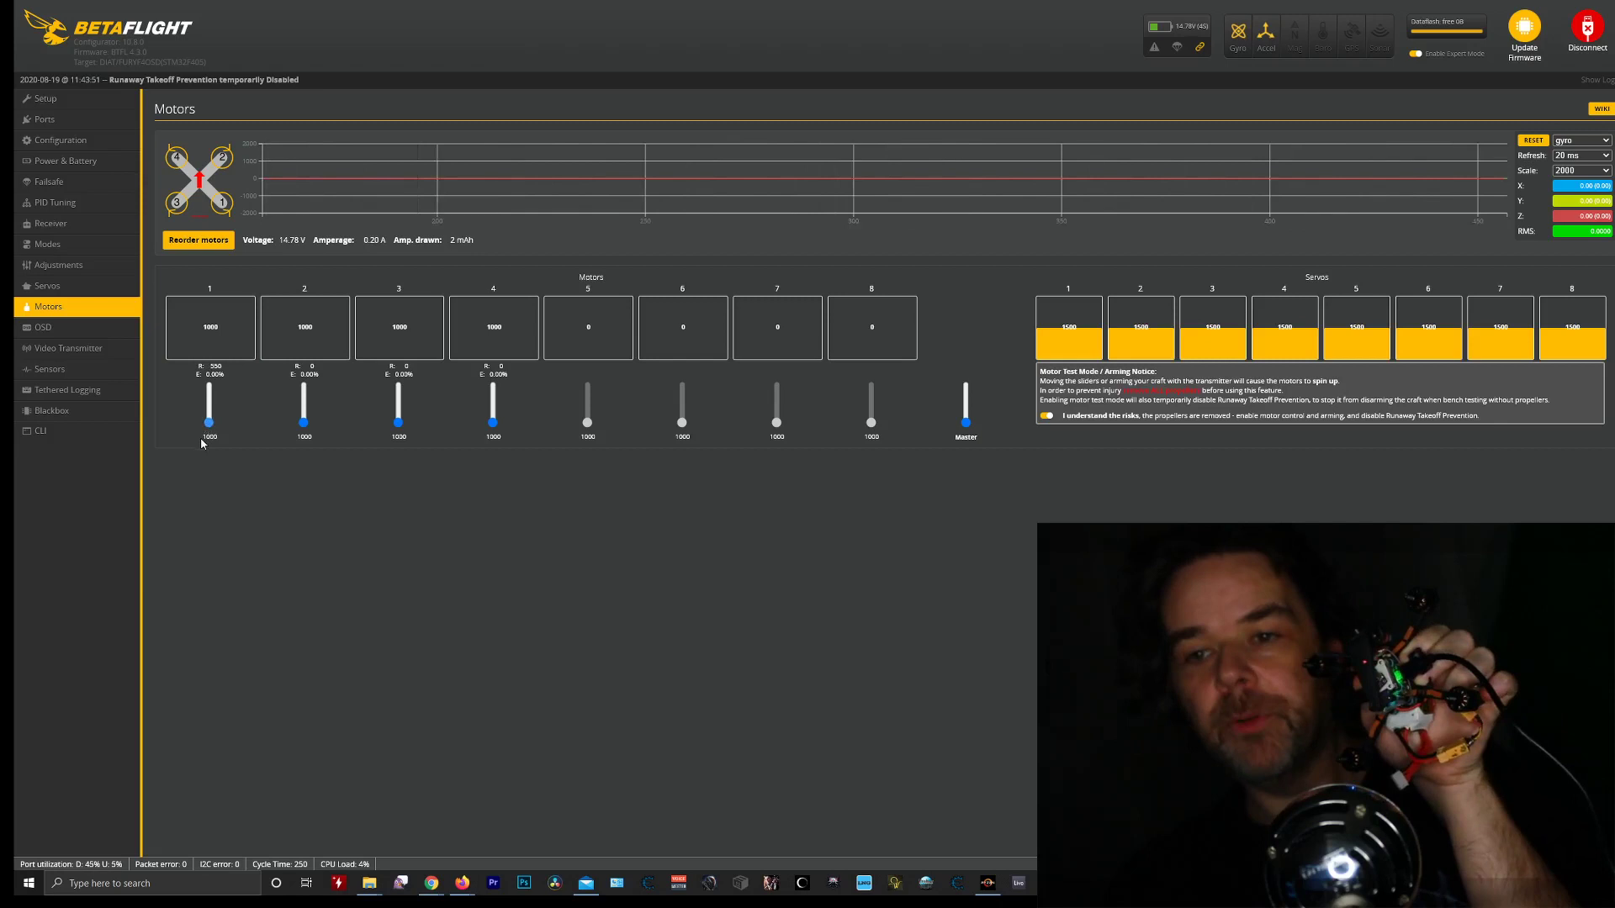
drag(304, 423, 494, 431)
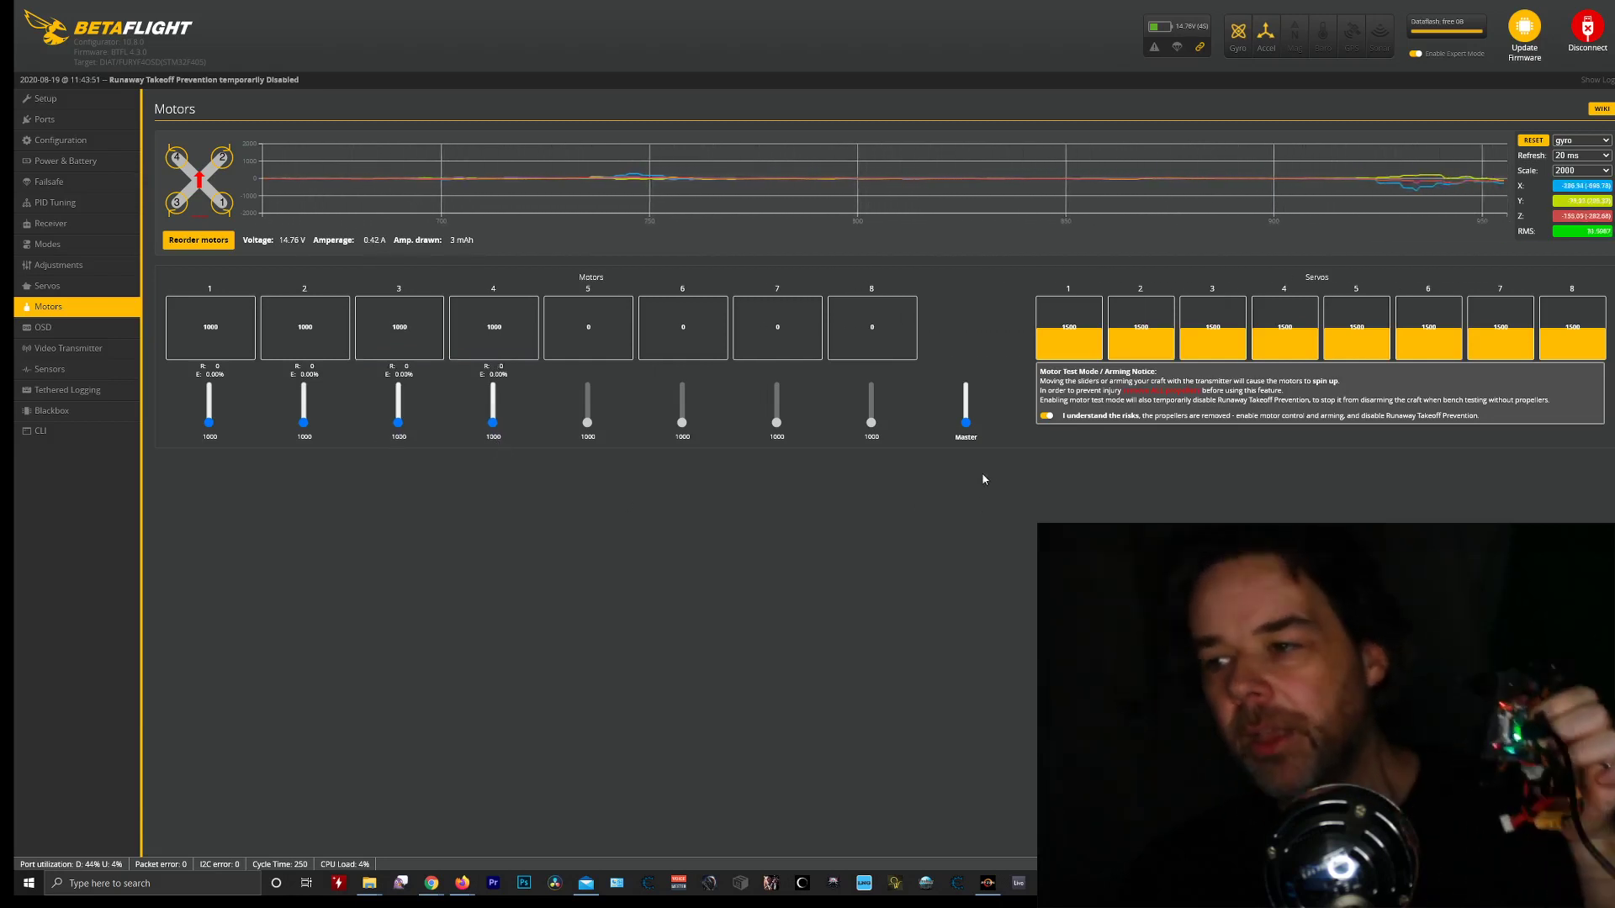